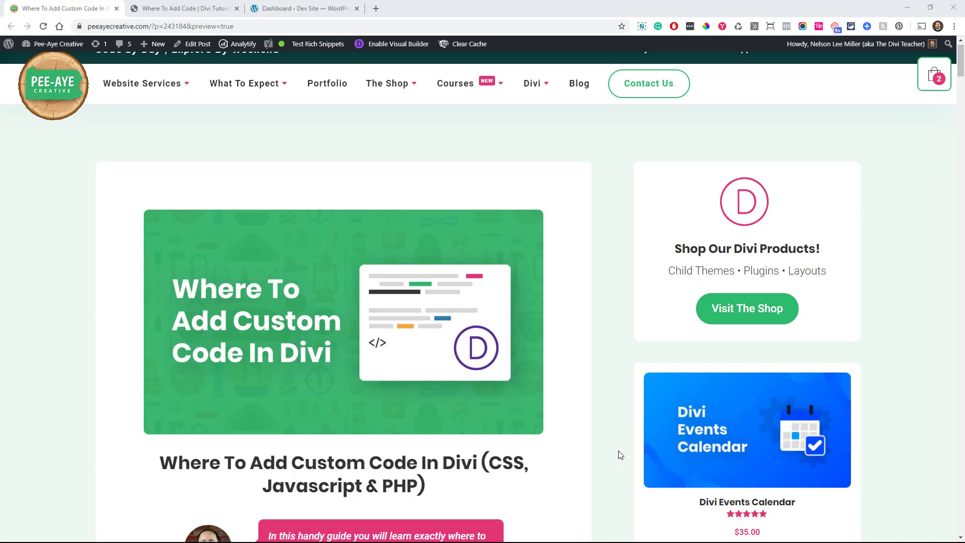
# Scroll the article down to the CSS Hierachy (Specificity) In Divi section and its eight-level list
pyautogui.scroll(-1, 512, 413)
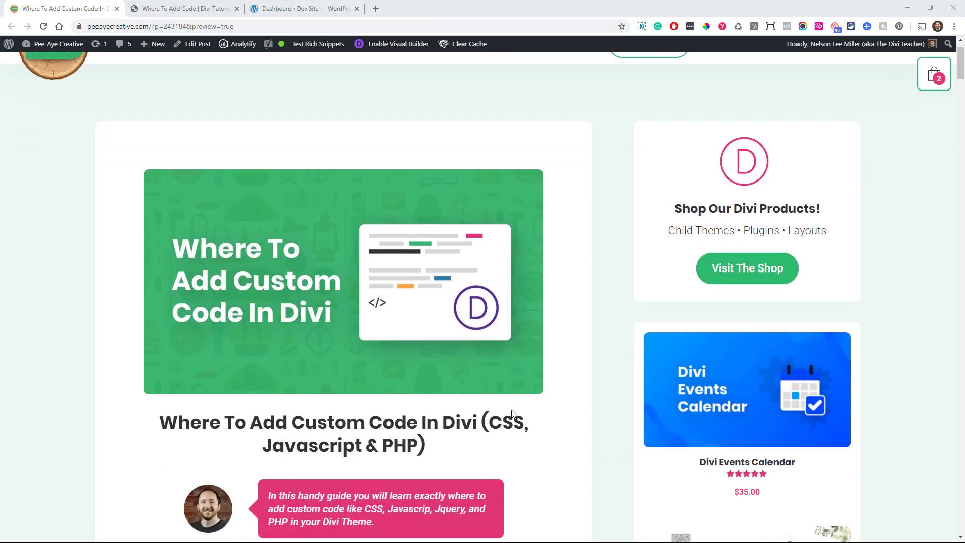
pyautogui.scroll(-2, 540, 427)
pyautogui.scroll(-5, 542, 430)
pyautogui.scroll(-10, 552, 426)
pyautogui.scroll(-1, 554, 428)
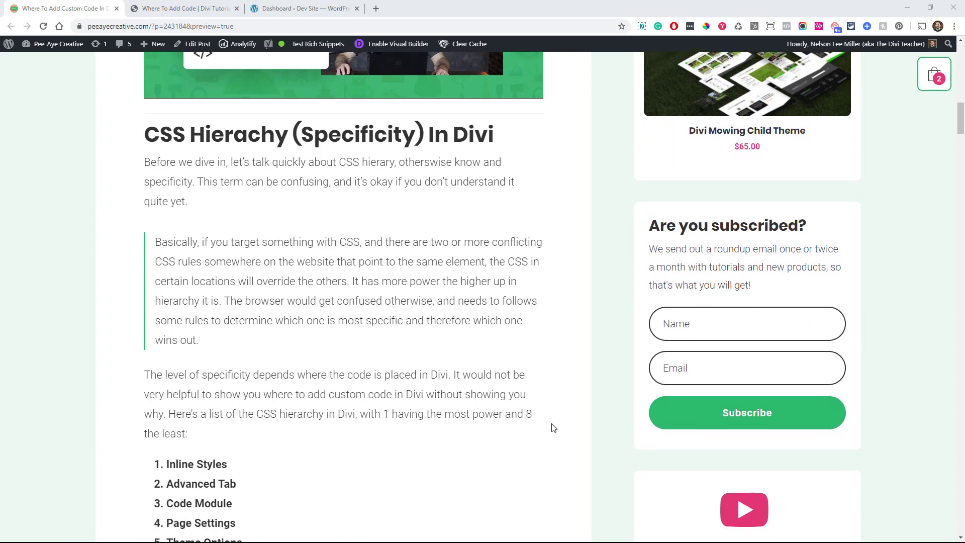
pyautogui.scroll(-1, 551, 429)
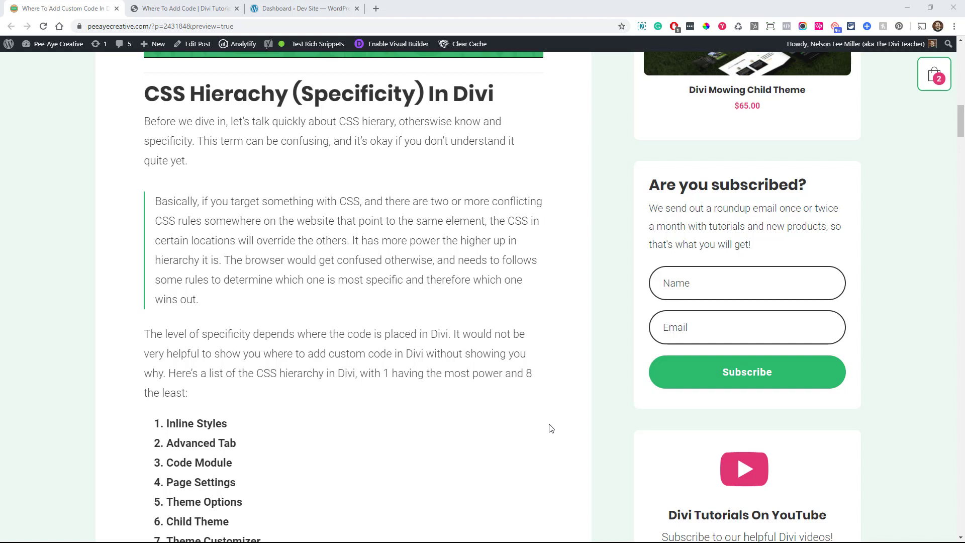
pyautogui.scroll(-3, 552, 429)
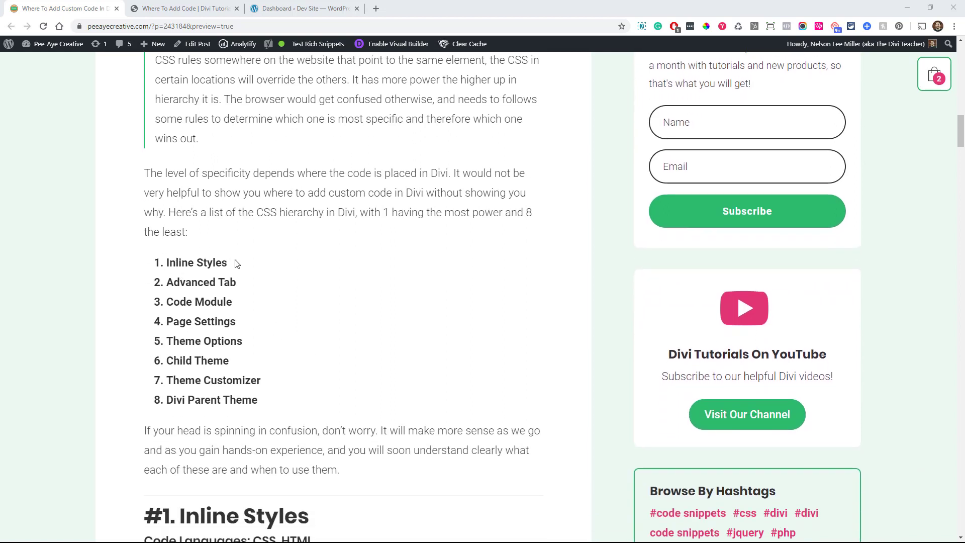
pyautogui.scroll(2, 338, 302)
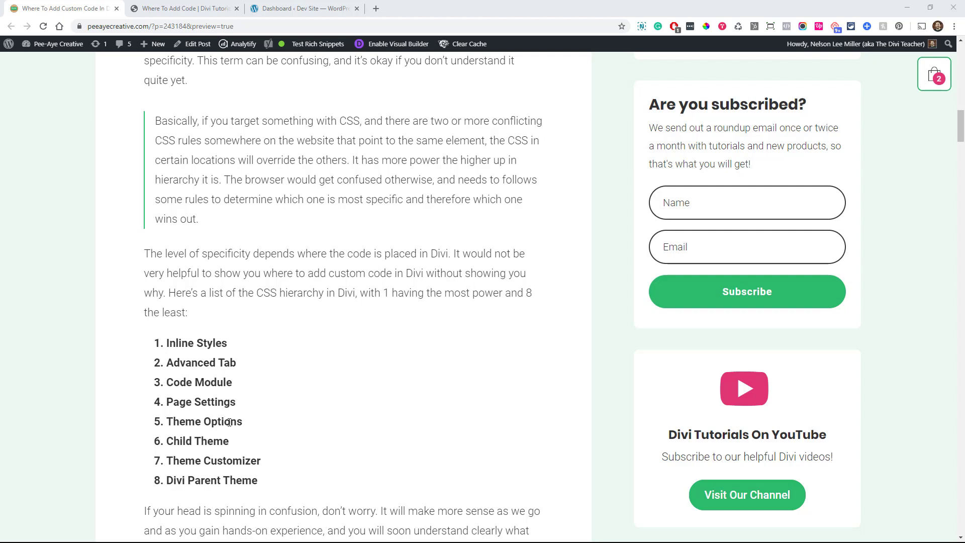
pyautogui.scroll(-1, 229, 423)
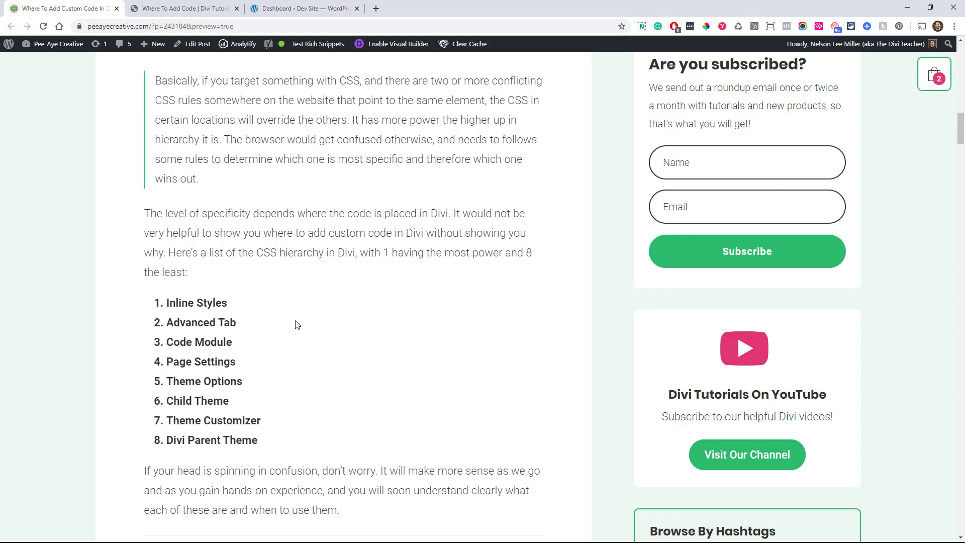
# Scroll on to the #1. Inline Styles section with its strong and span examples
pyautogui.scroll(2, 332, 280)
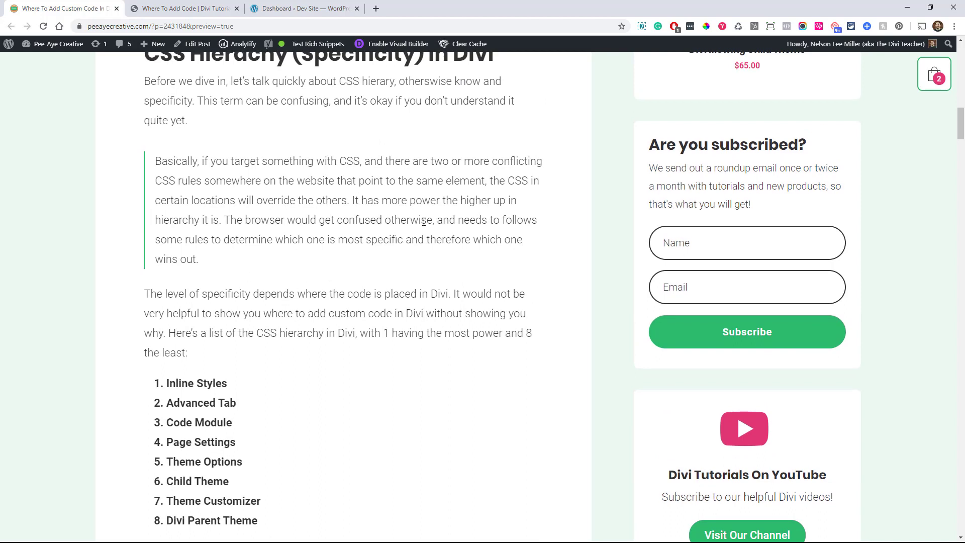
pyautogui.scroll(1, 408, 252)
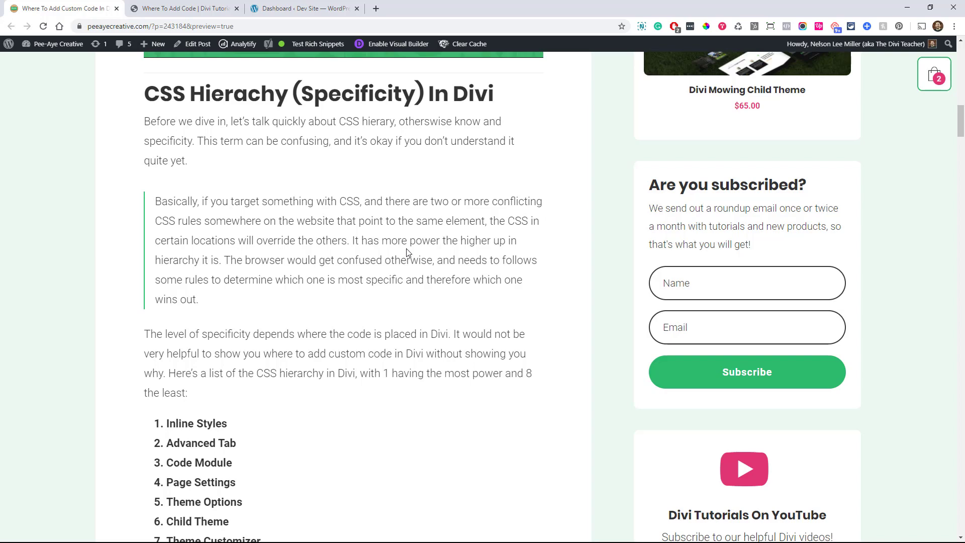
pyautogui.scroll(-4, 296, 333)
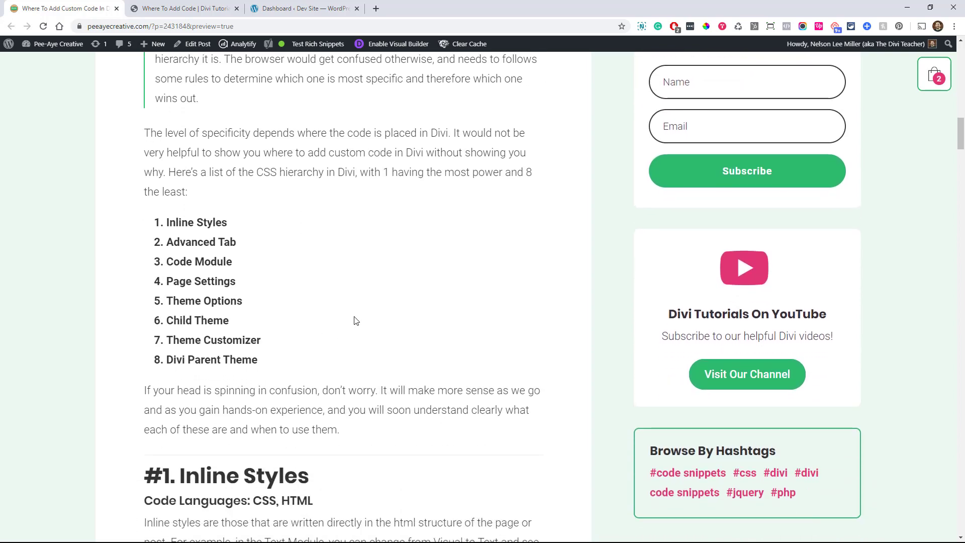
pyautogui.scroll(-6, 356, 320)
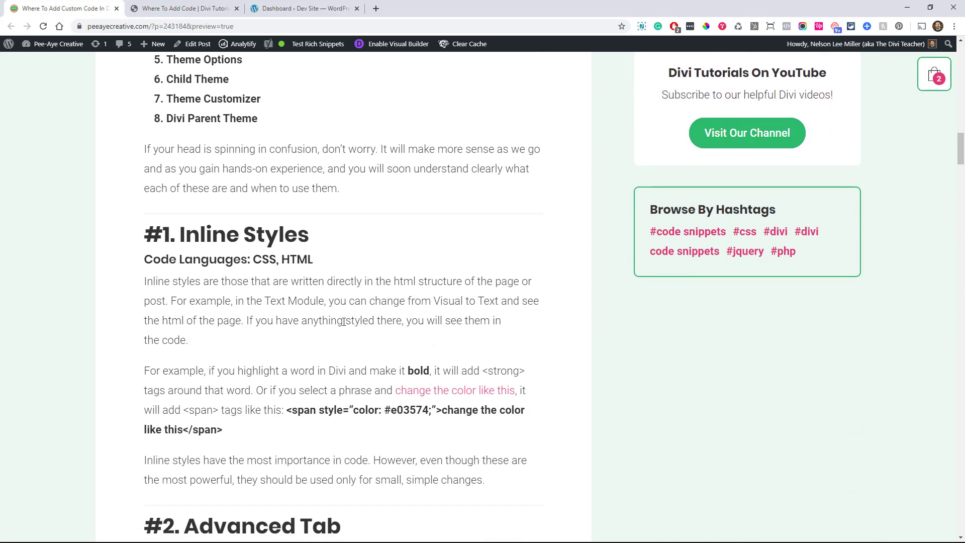
pyautogui.scroll(-1, 343, 327)
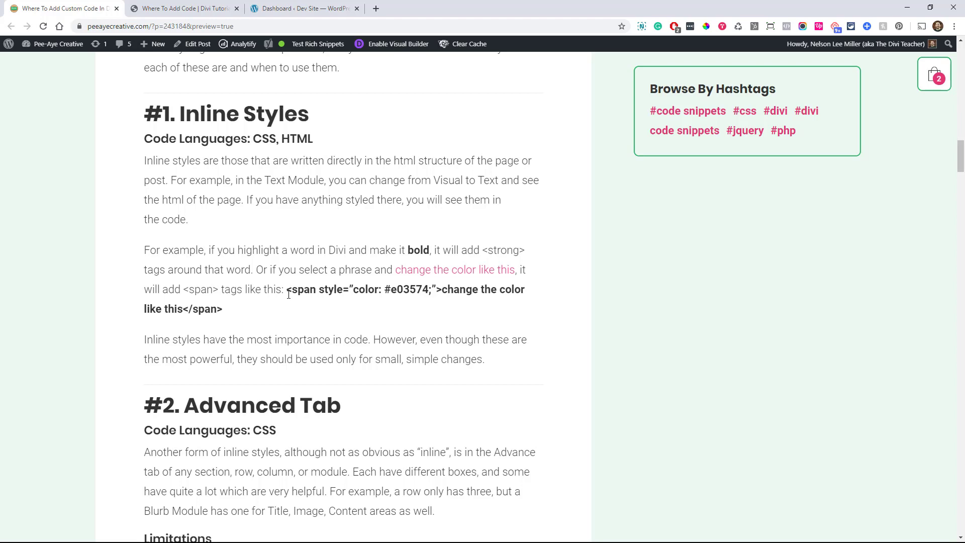
# Bold 'Content settings' in the Divi text module and inspect its strong tag in the HTML view
pyautogui.click(191, 9)
pyautogui.scroll(-2, 391, 332)
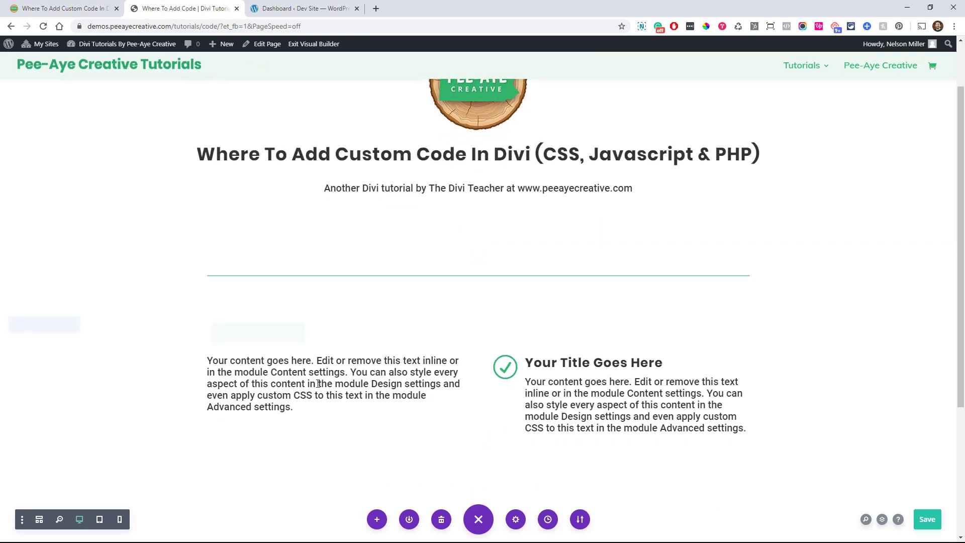
pyautogui.click(317, 361)
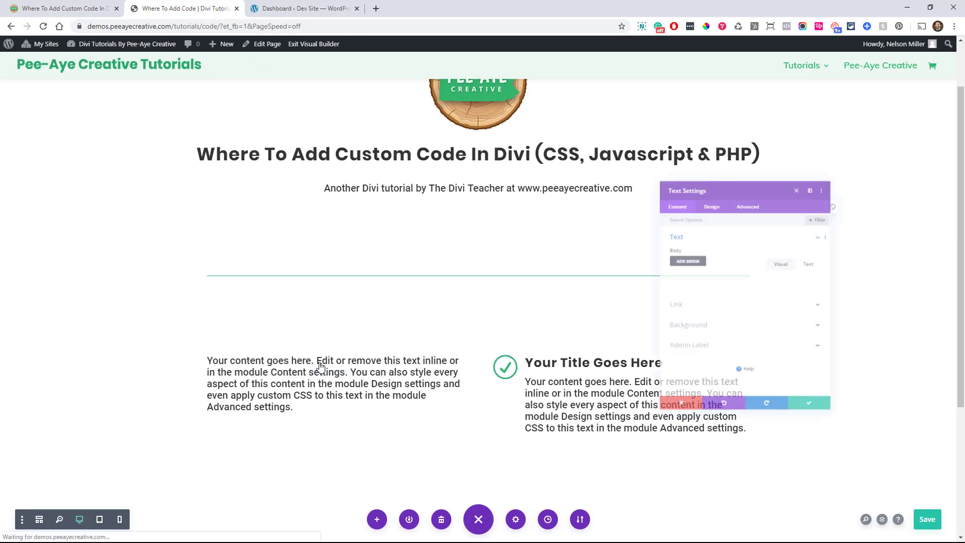
pyautogui.moveTo(272, 374); pyautogui.dragTo(345, 374)
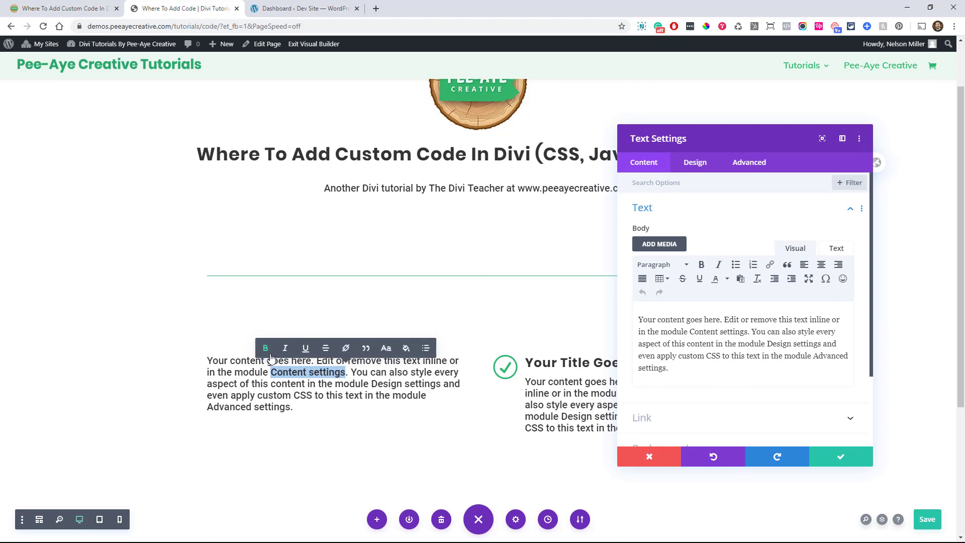
pyautogui.click(837, 248)
pyautogui.moveTo(680, 280); pyautogui.dragTo(788, 280)
pyautogui.click(794, 249)
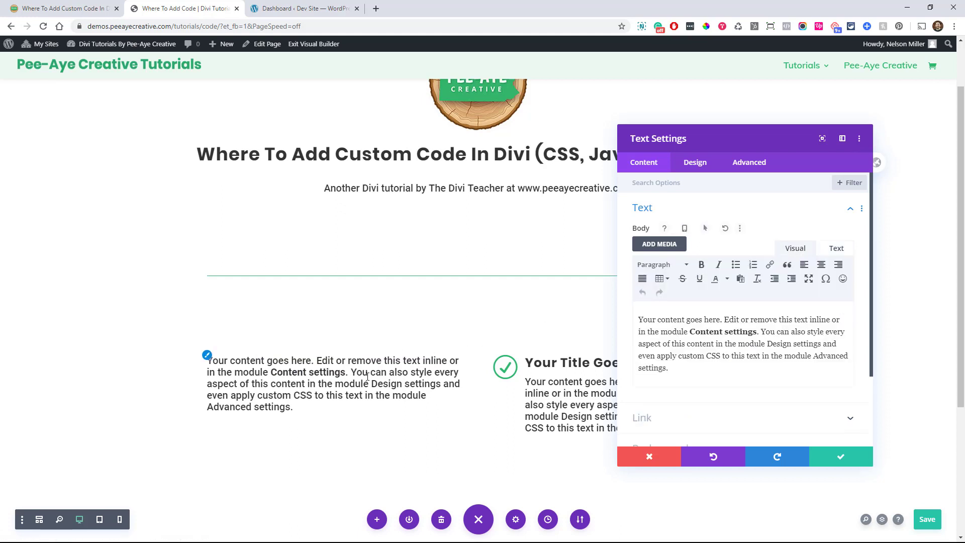
# Colour part of the words 'module Design' with the green swatch (#2cba6c)
pyautogui.moveTo(327, 384); pyautogui.dragTo(399, 384)
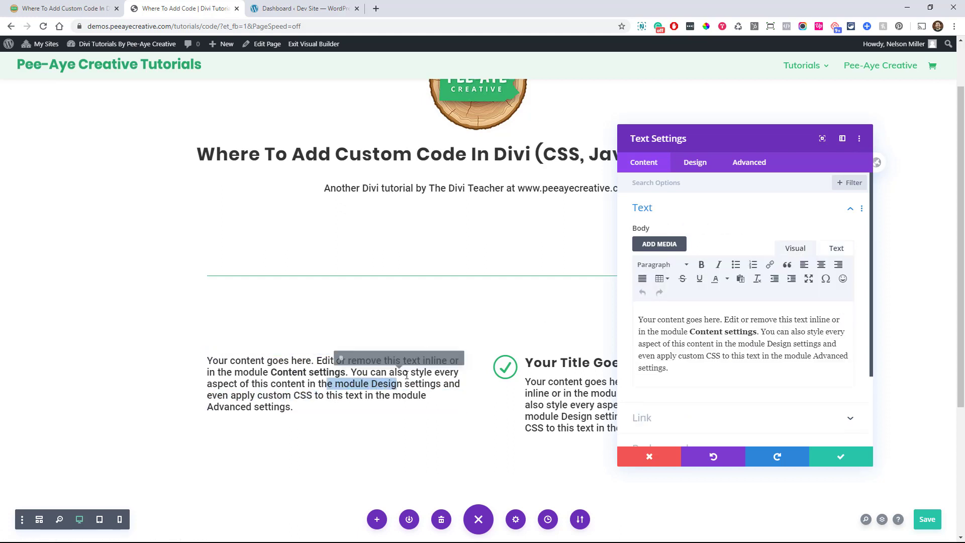
pyautogui.click(450, 354)
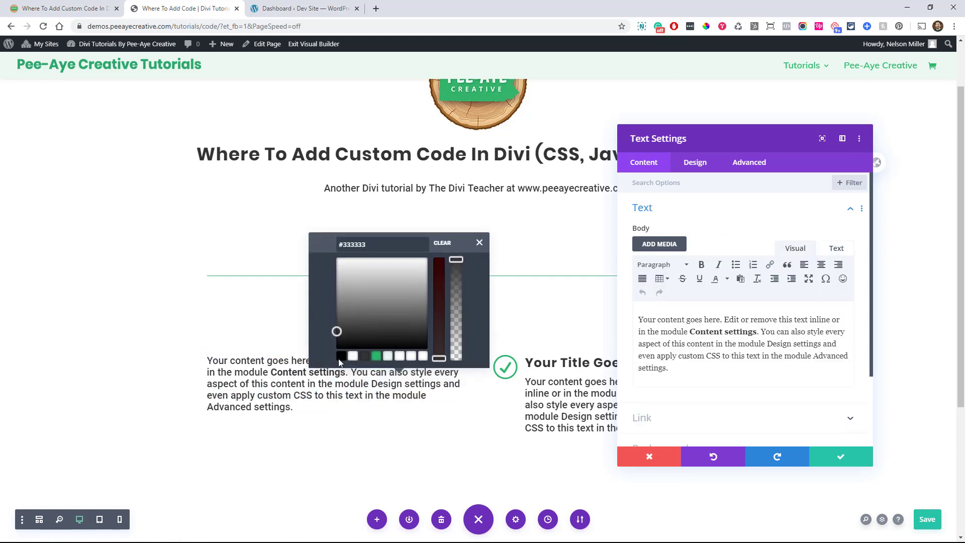
pyautogui.click(376, 356)
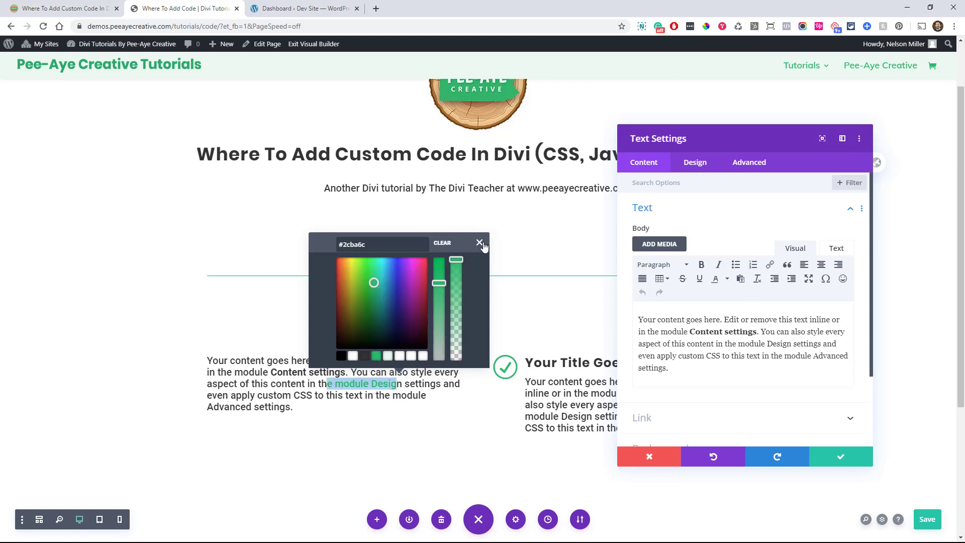
pyautogui.click(479, 242)
pyautogui.click(310, 374)
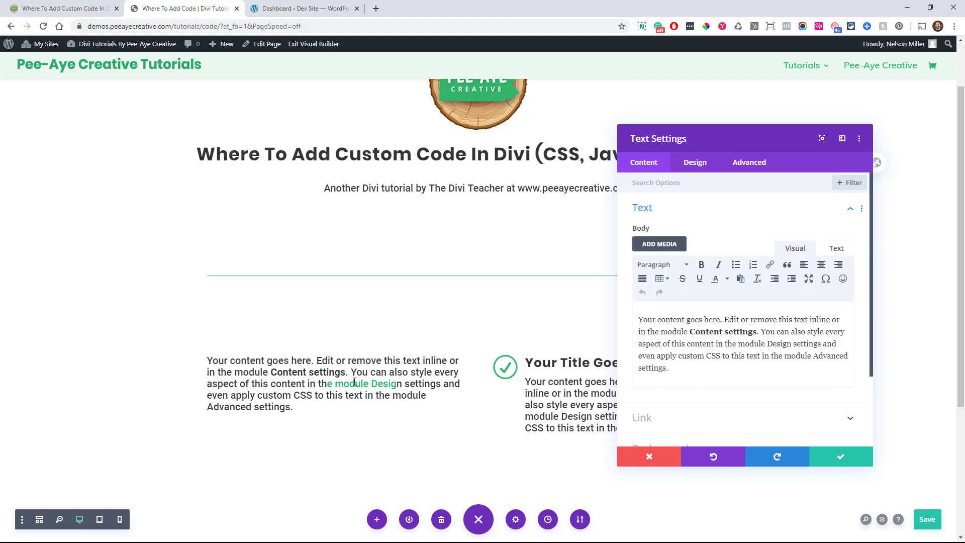
# Show the module's raw HTML with the green span style, then return to the blog article
pyautogui.click(836, 249)
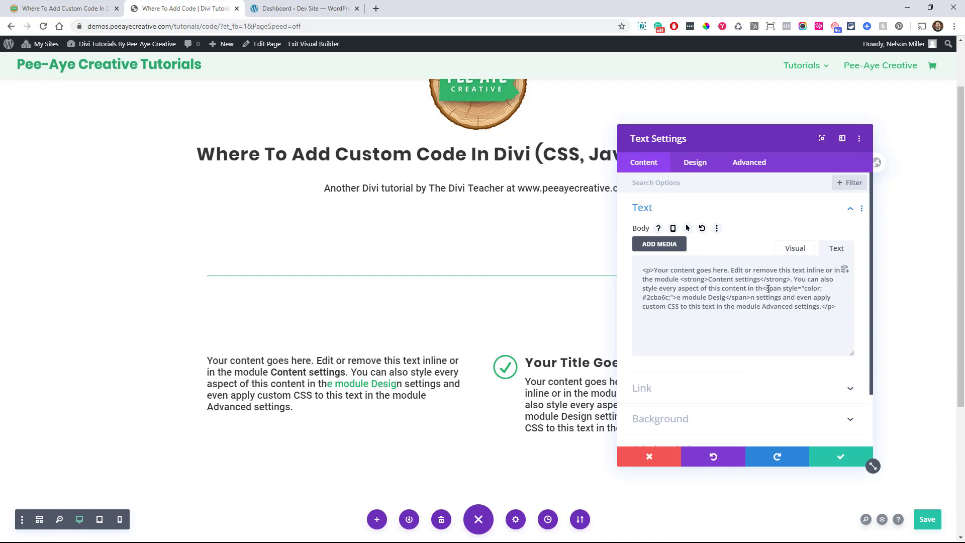
pyautogui.moveTo(761, 288); pyautogui.dragTo(676, 299)
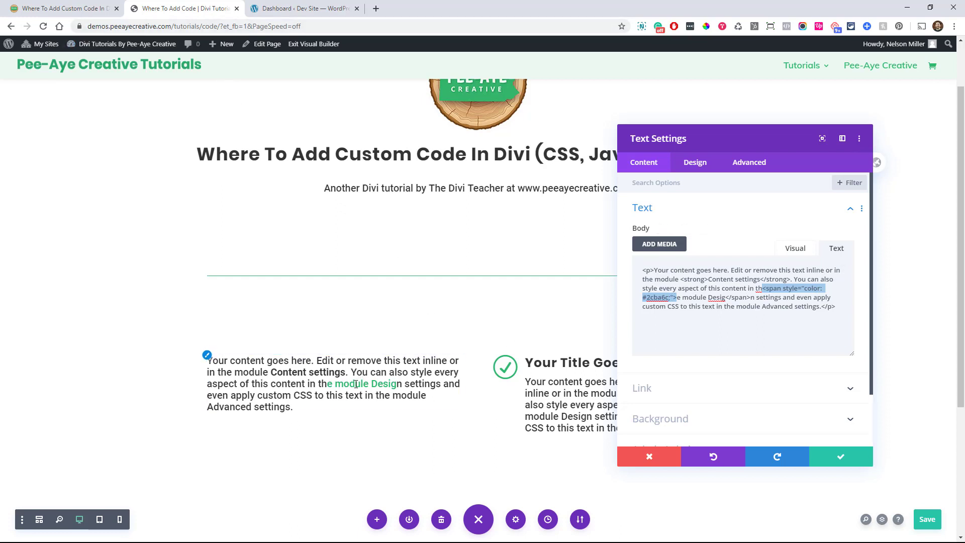
pyautogui.click(72, 9)
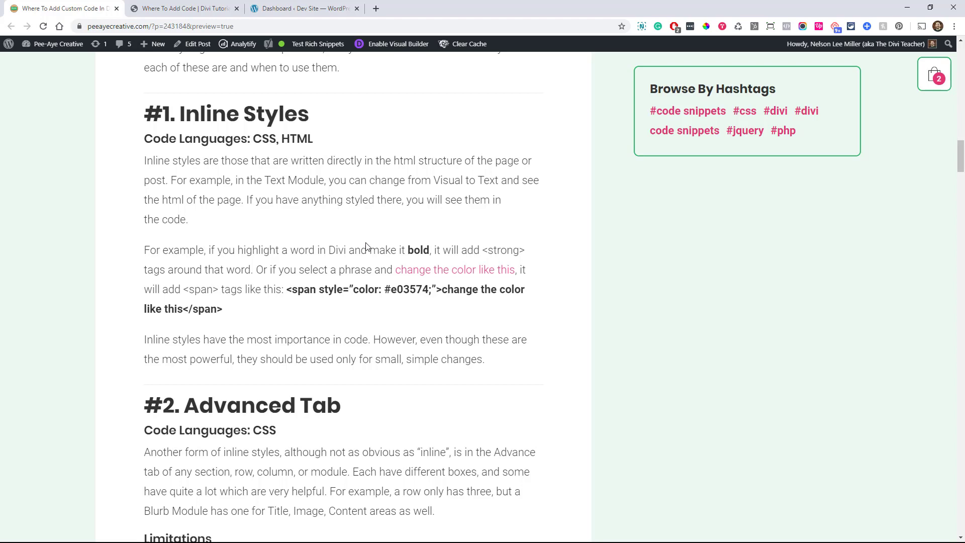
# Read down to the #2. Advanced Tab section, then go back to the Divi builder
pyautogui.scroll(-5, 350, 256)
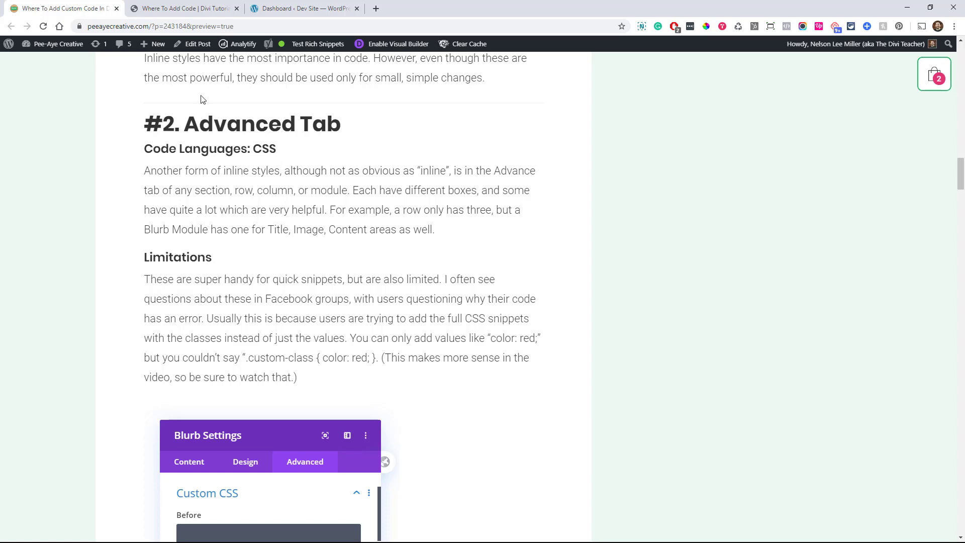
pyautogui.click(180, 6)
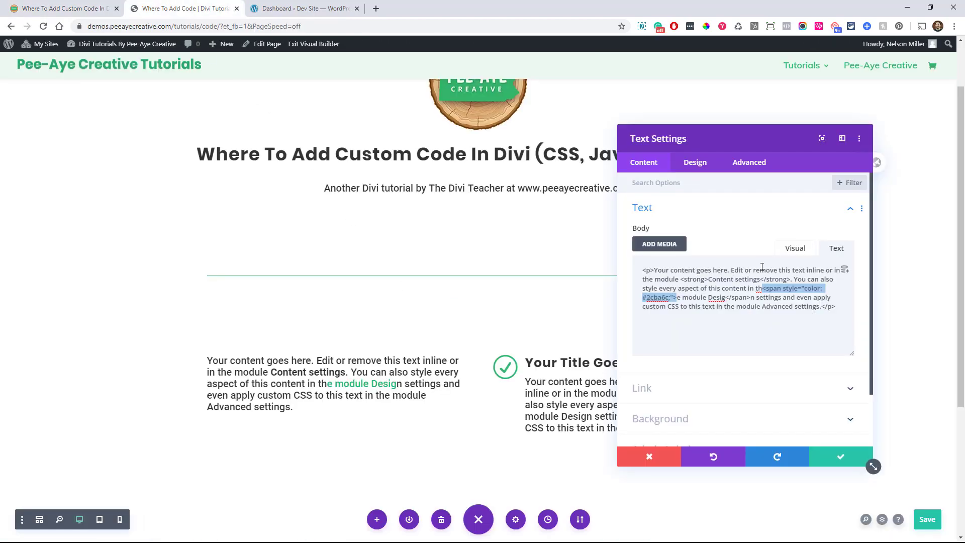
# Try background: red; in the text module's Main Element custom CSS, then reset it
pyautogui.click(796, 248)
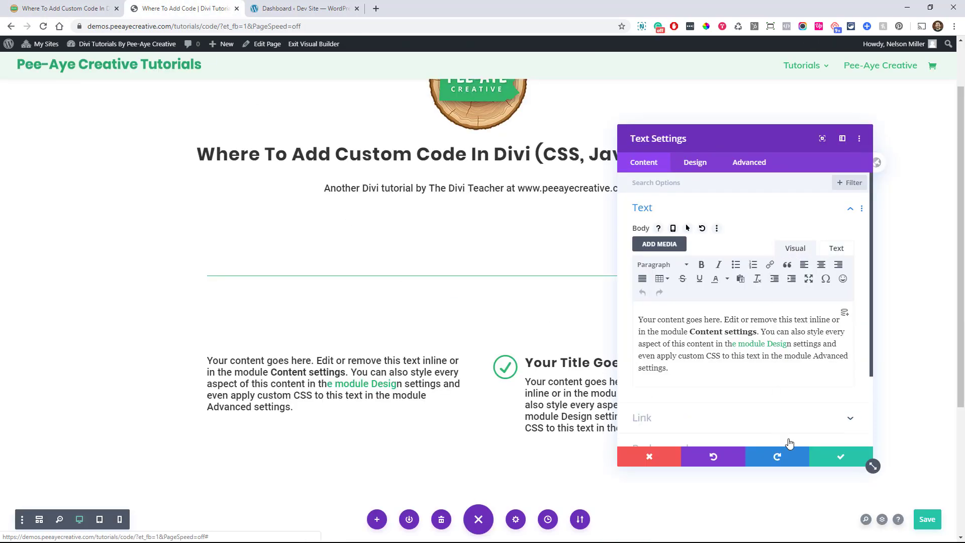
pyautogui.click(812, 454)
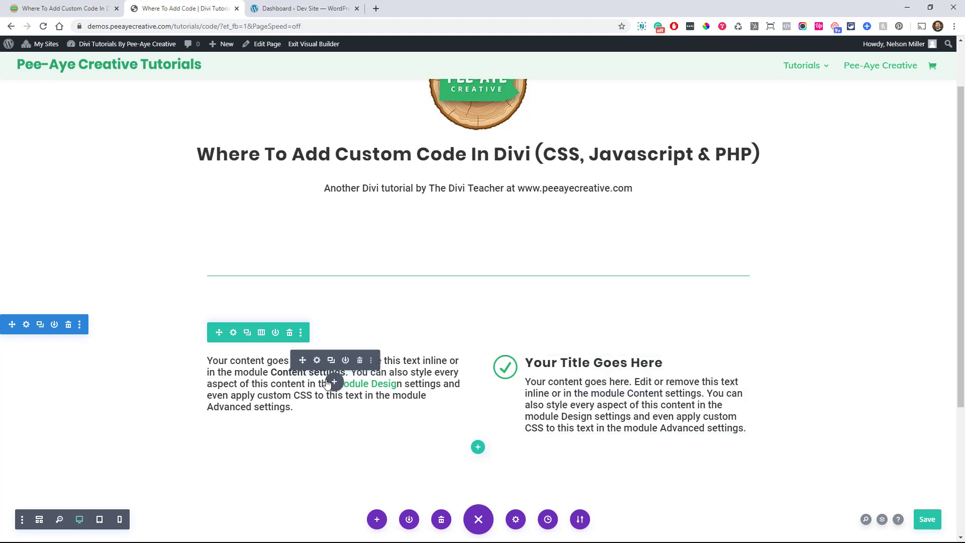
pyautogui.click(317, 360)
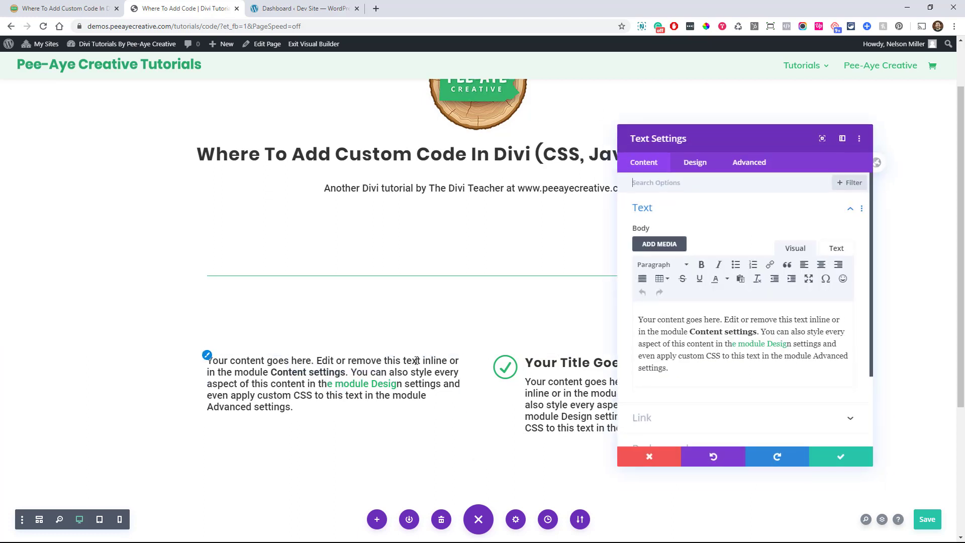
pyautogui.click(738, 168)
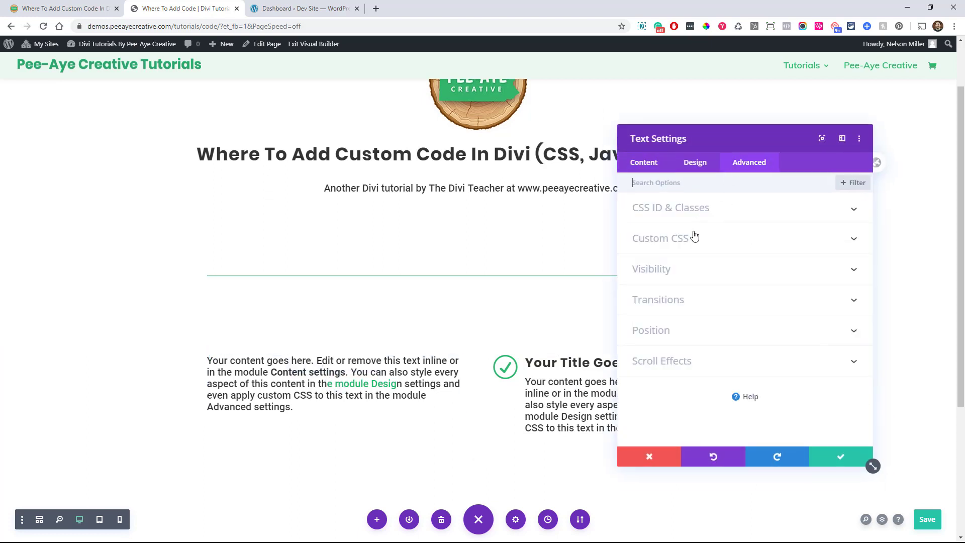
pyautogui.click(689, 243)
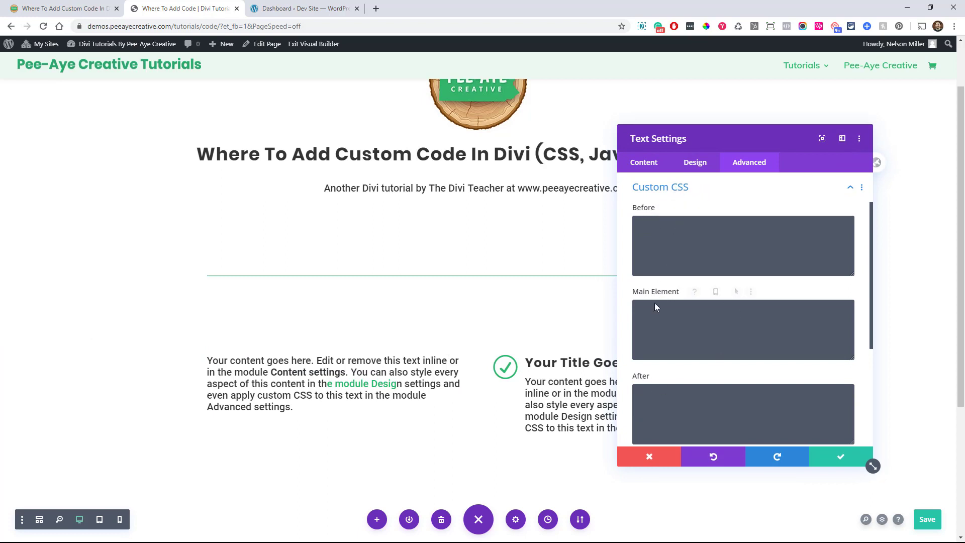
pyautogui.click(681, 353)
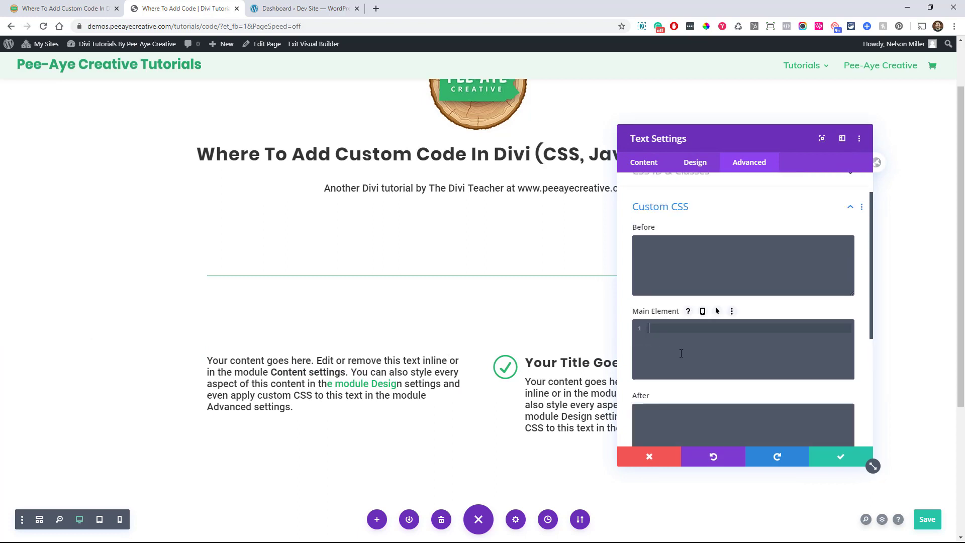
pyautogui.write('background: red;')
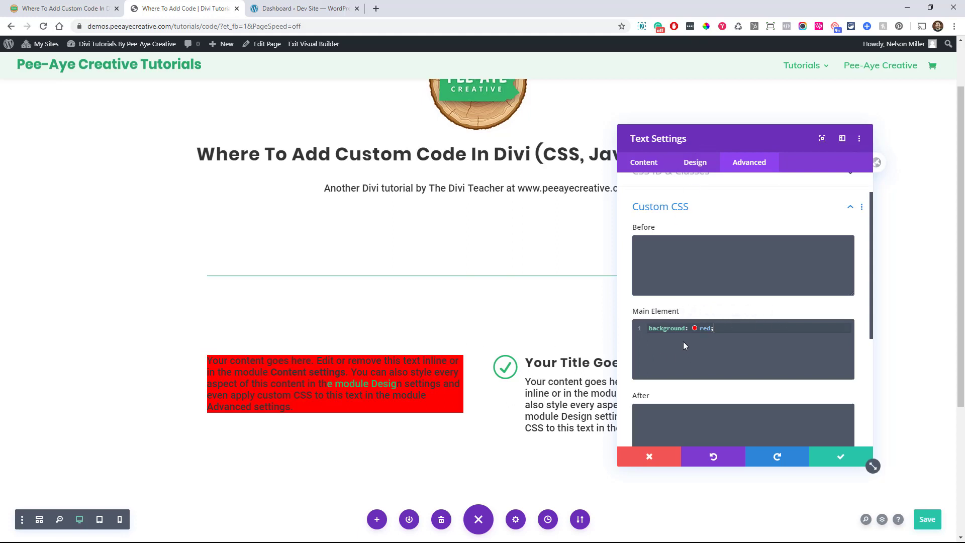
pyautogui.click(732, 311)
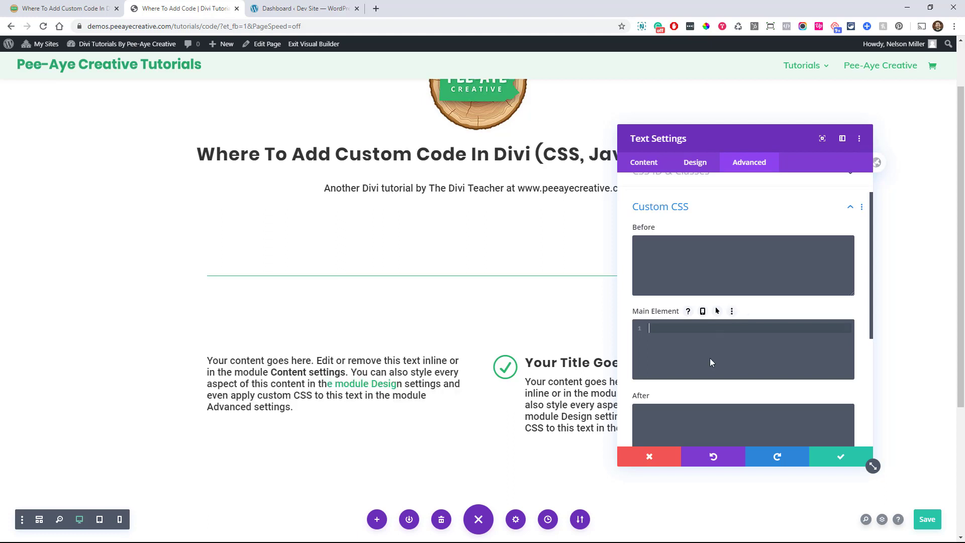
# Close the text module and open the blurb module's Advanced > Custom CSS fields
pyautogui.click(837, 458)
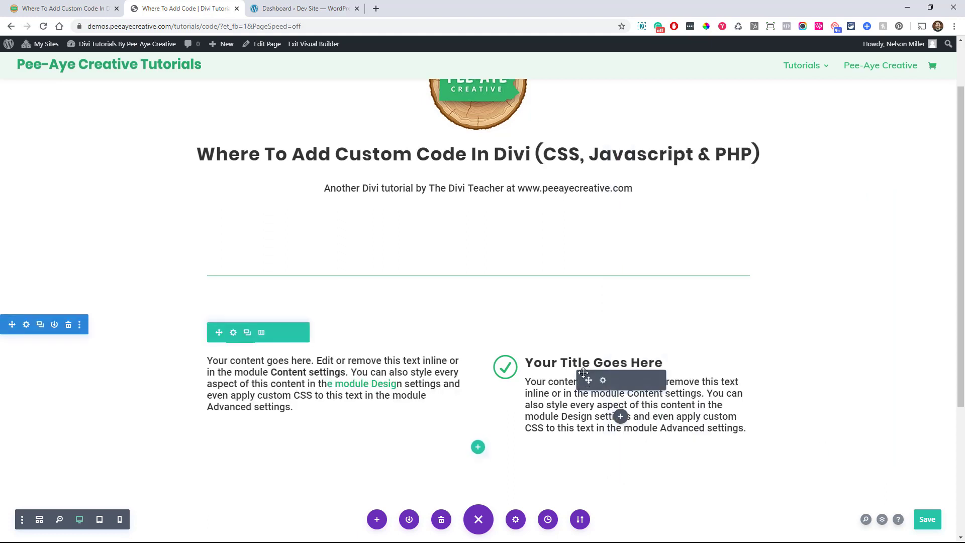
pyautogui.click(603, 380)
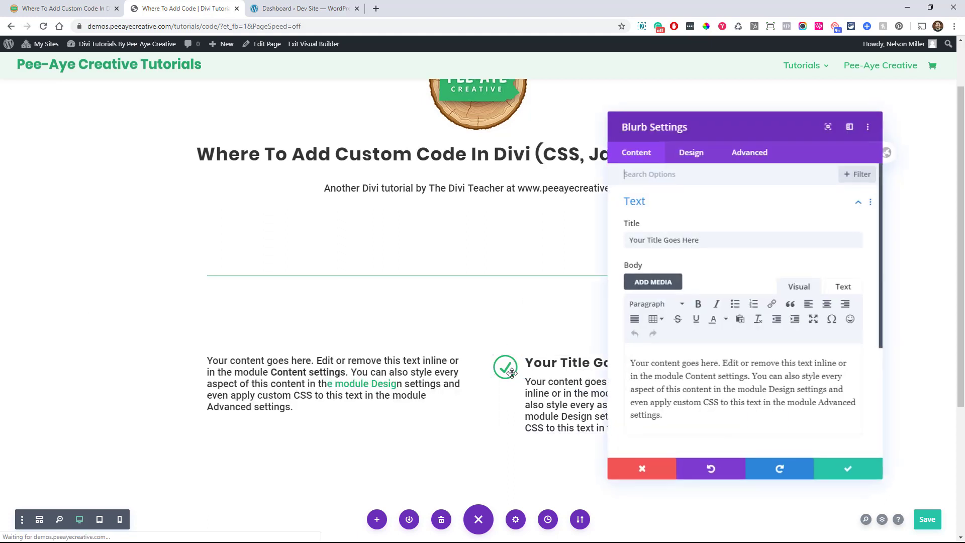
pyautogui.click(749, 167)
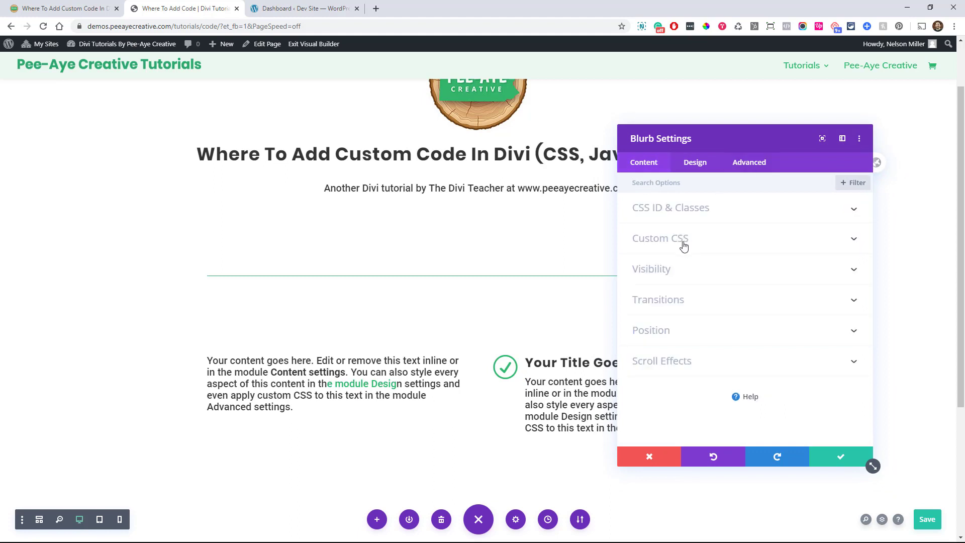
pyautogui.click(672, 251)
# Browse the Before, Main Element, After and Blurb Title fields; toggle After's per-device options on and off
pyautogui.scroll(-3, 695, 332)
pyautogui.scroll(3, 673, 261)
pyautogui.scroll(-4, 666, 372)
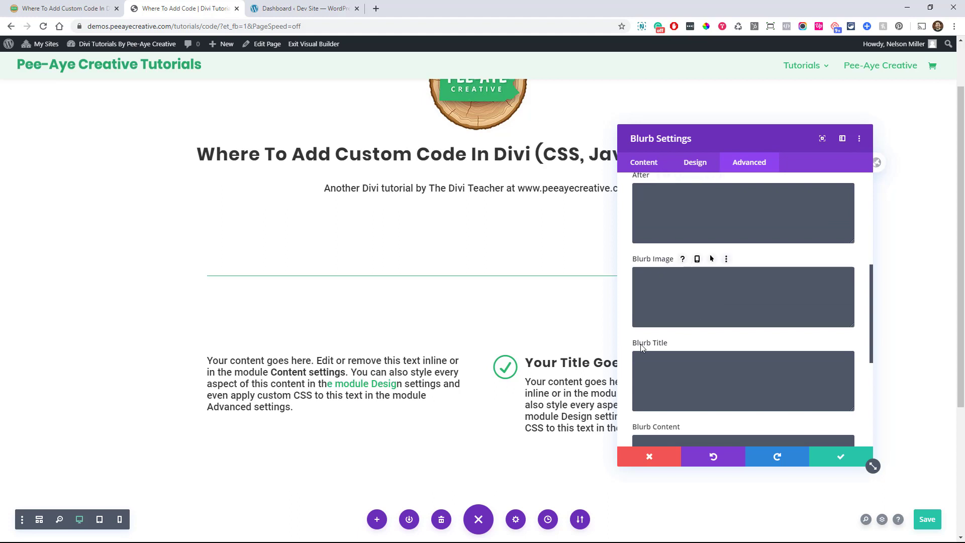
pyautogui.scroll(-3, 653, 352)
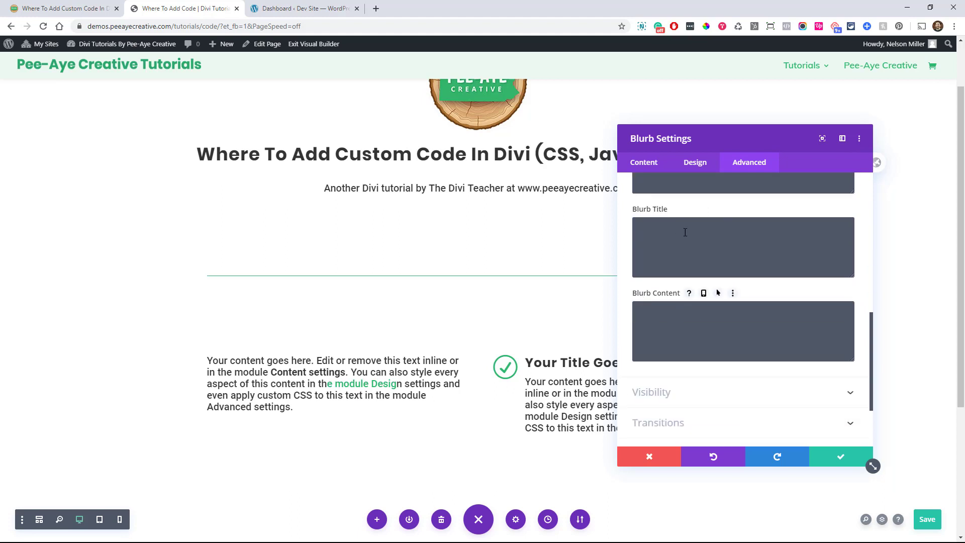
pyautogui.scroll(2, 713, 285)
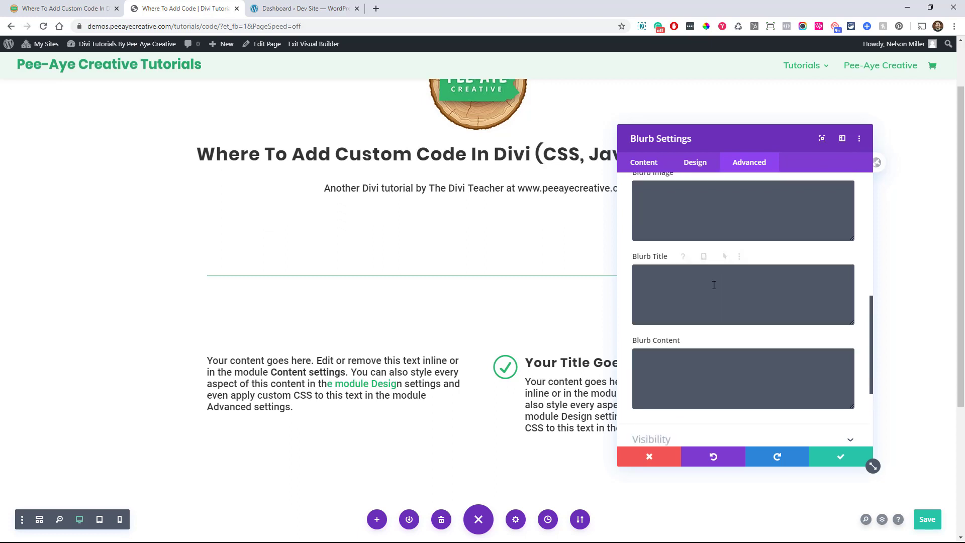
pyautogui.scroll(2, 713, 285)
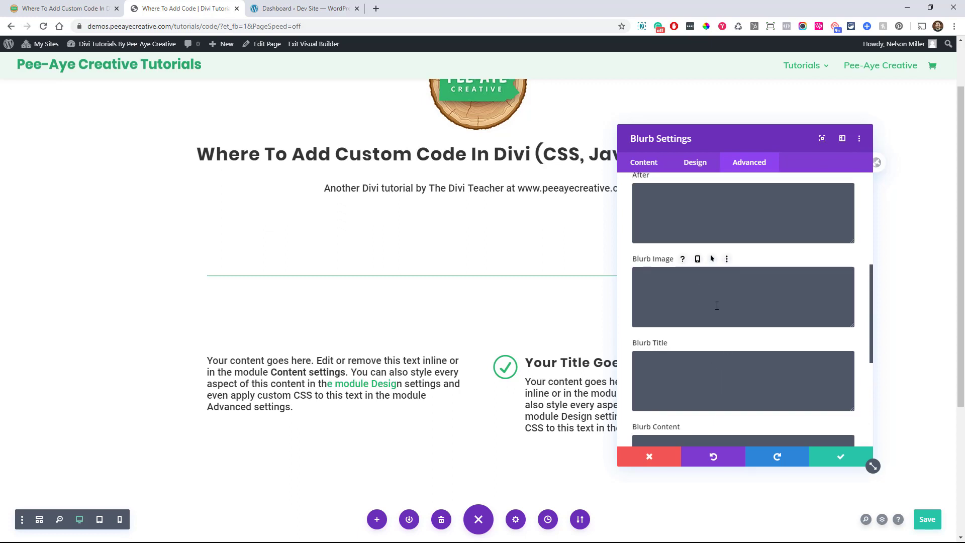
pyautogui.scroll(2, 715, 299)
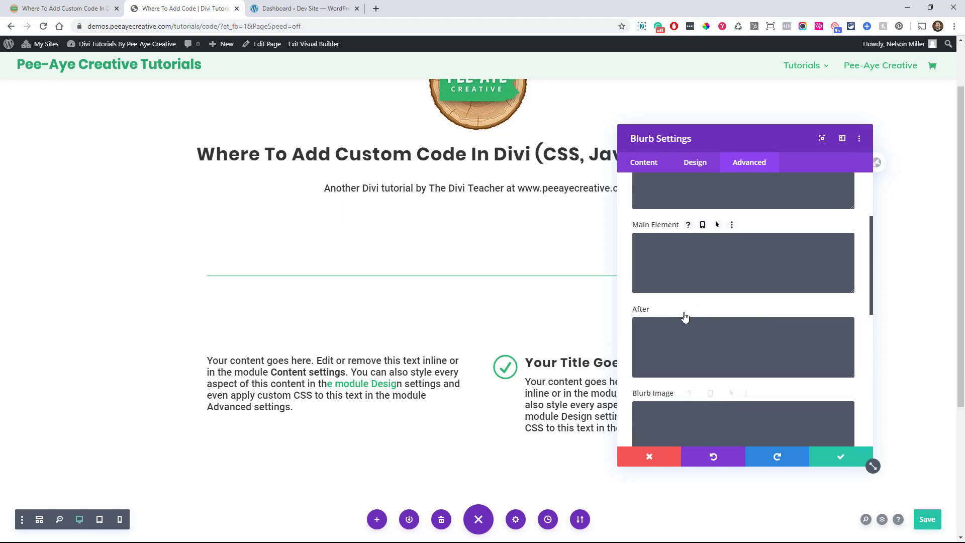
pyautogui.click(673, 309)
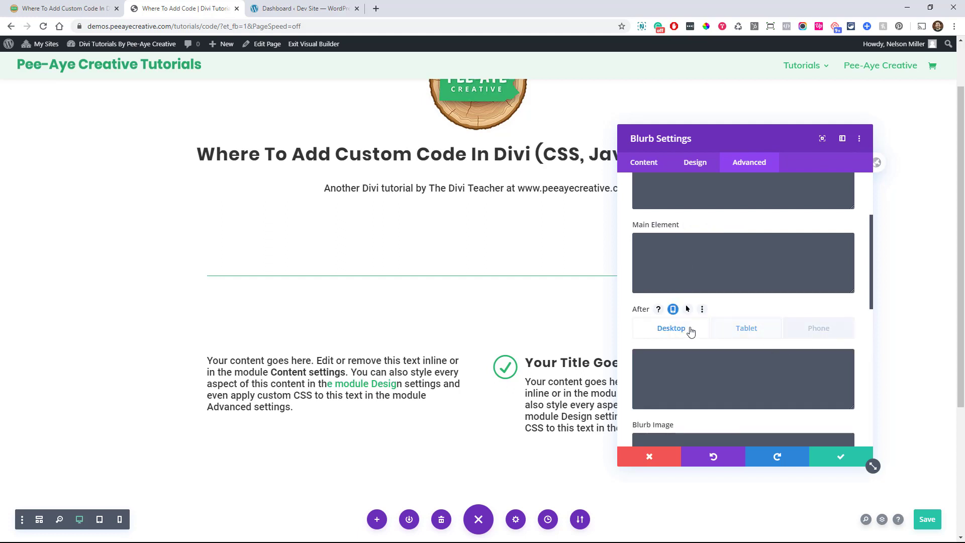
pyautogui.click(672, 310)
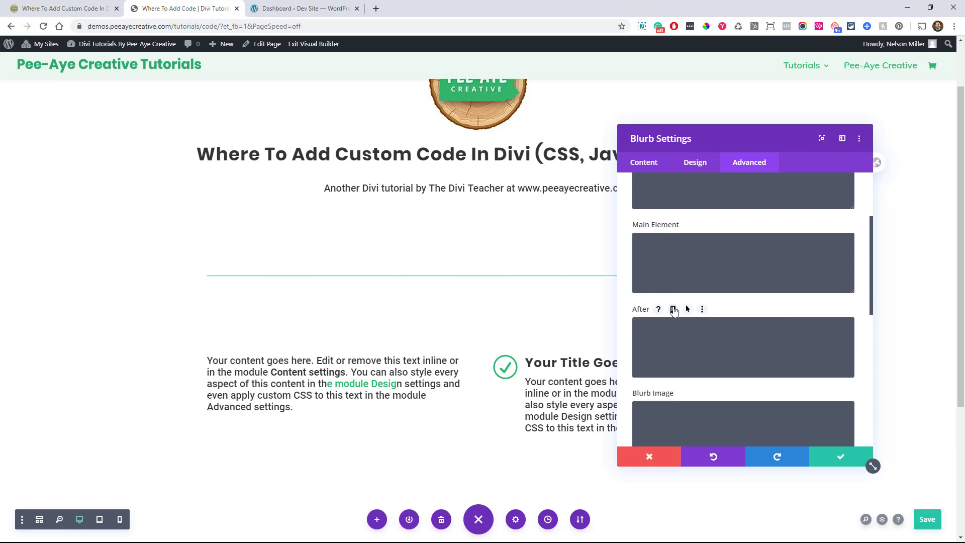
# Clear the blurb's Body text in its Content settings
pyautogui.scroll(3, 714, 342)
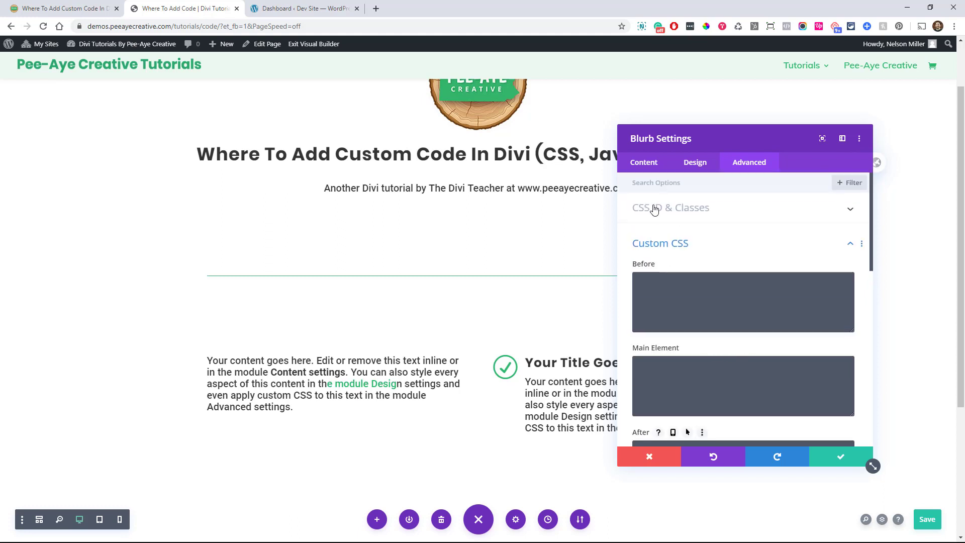
pyautogui.click(653, 165)
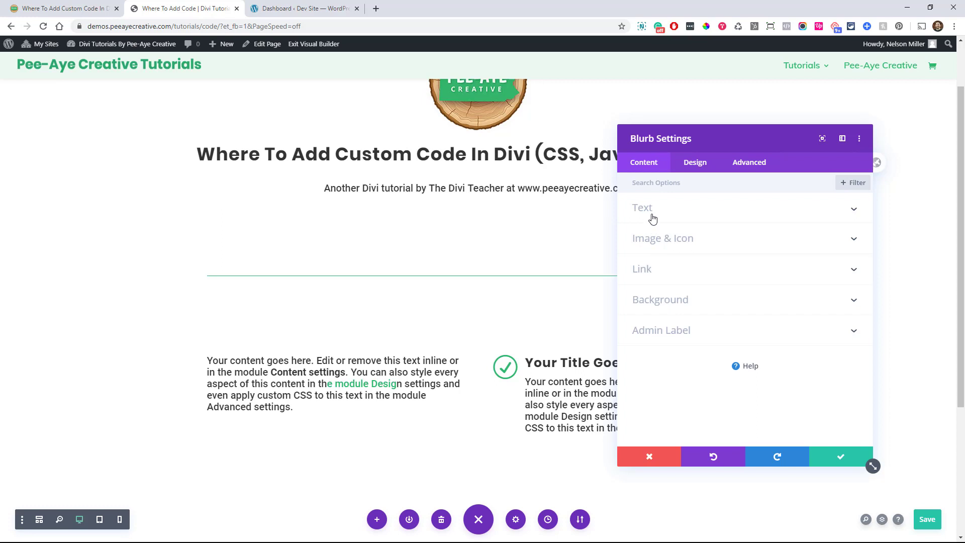
pyautogui.click(653, 218)
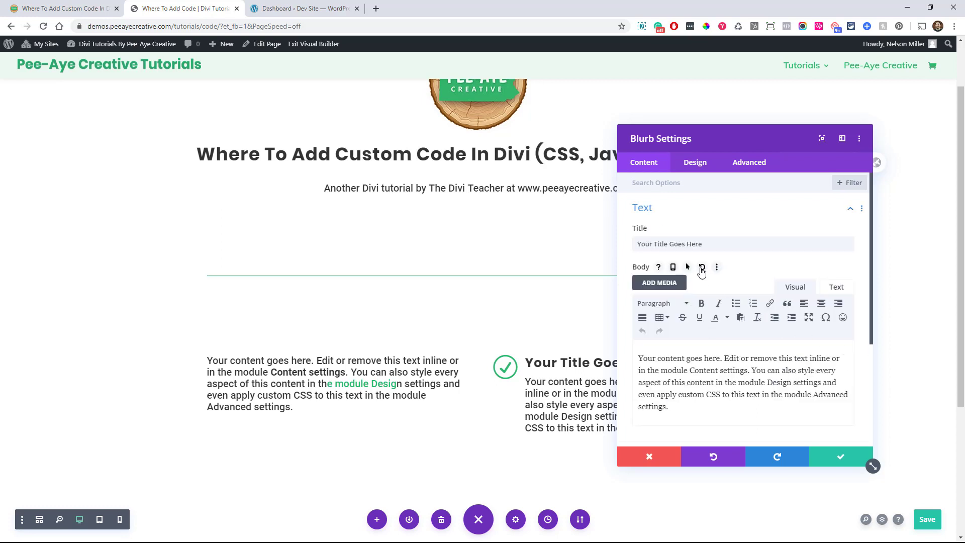
pyautogui.click(702, 267)
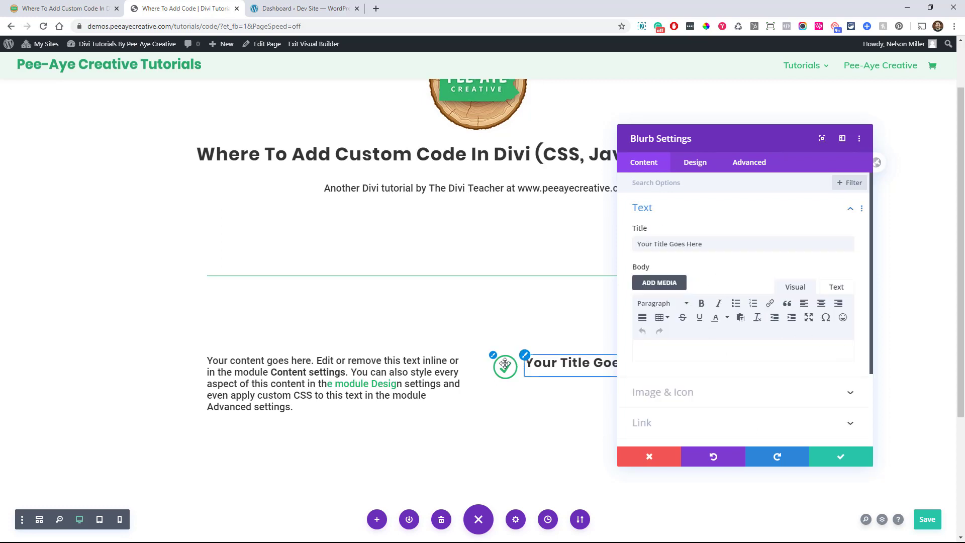
# Give the Blurb Title custom CSS margin-top: 10px; and save the blurb
pyautogui.click(747, 163)
pyautogui.click(663, 232)
pyautogui.scroll(-5, 669, 301)
pyautogui.click(671, 361)
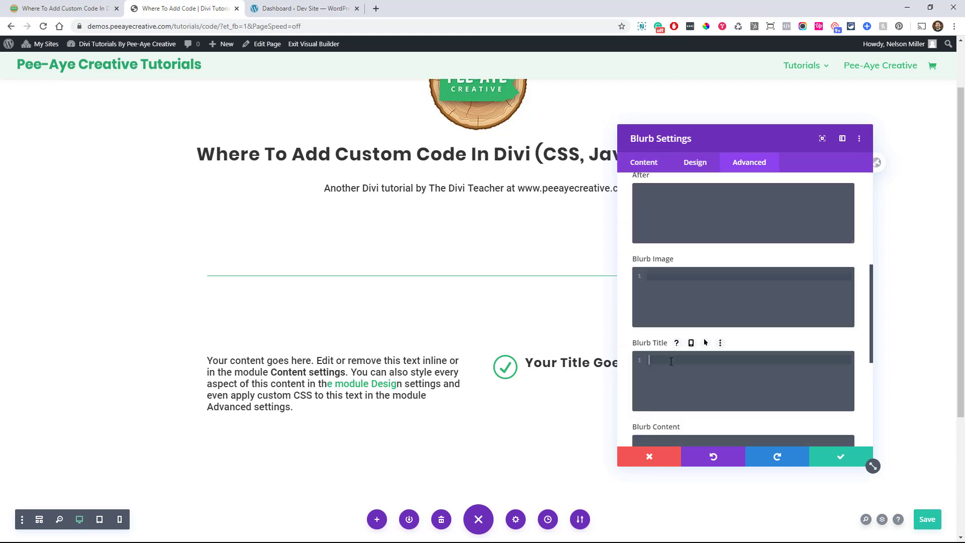
pyautogui.write('margin-top: 10px;')
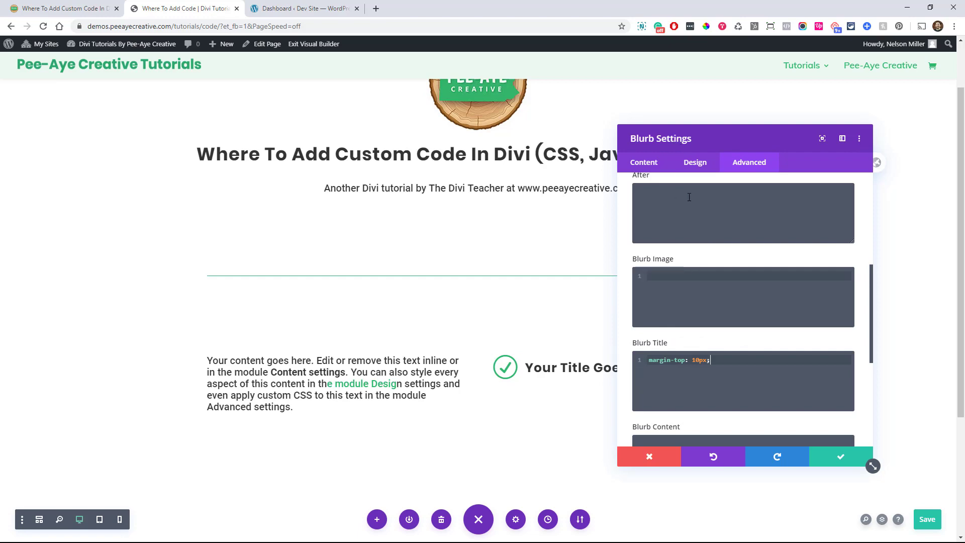
pyautogui.click(830, 463)
pyautogui.click(66, 8)
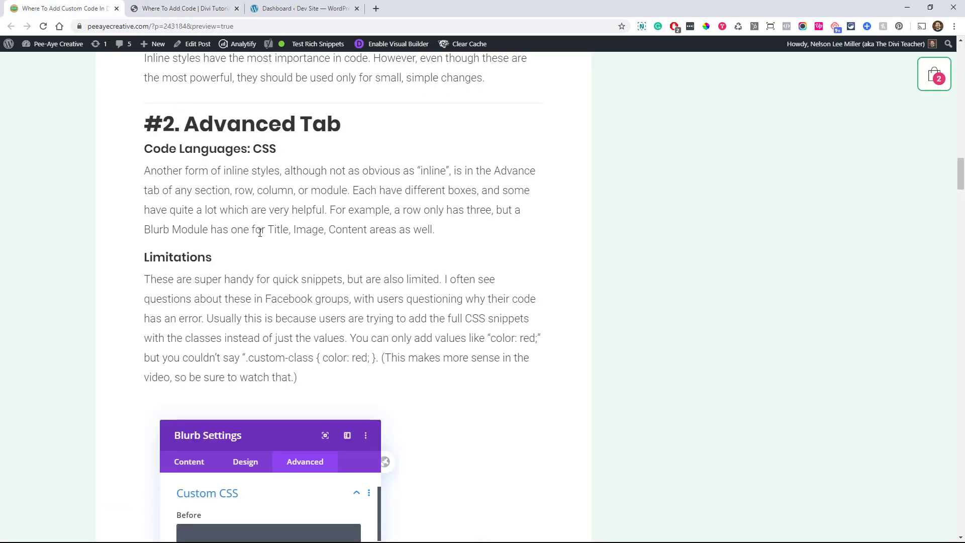
pyautogui.scroll(-13, 273, 253)
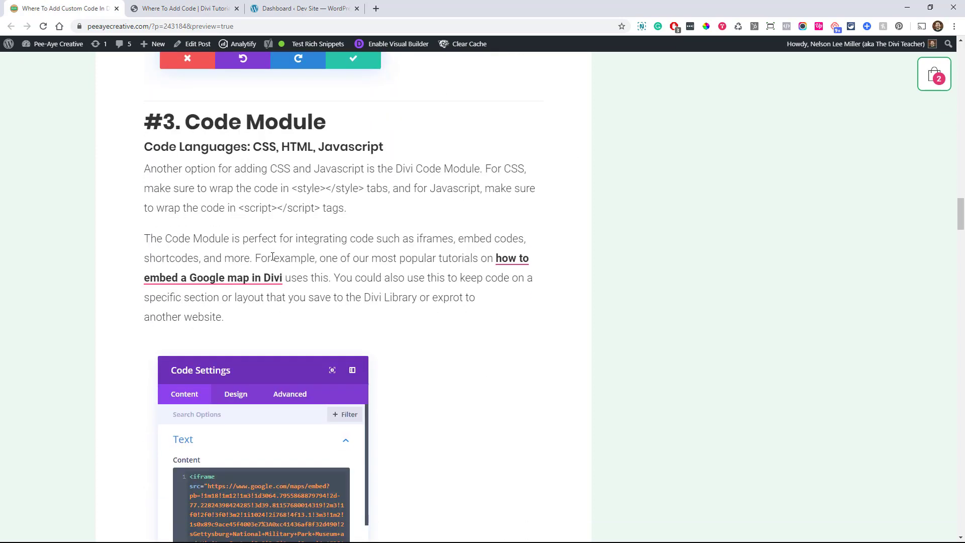
pyautogui.scroll(-1, 272, 257)
pyautogui.scroll(1, 276, 259)
pyautogui.scroll(-2, 375, 305)
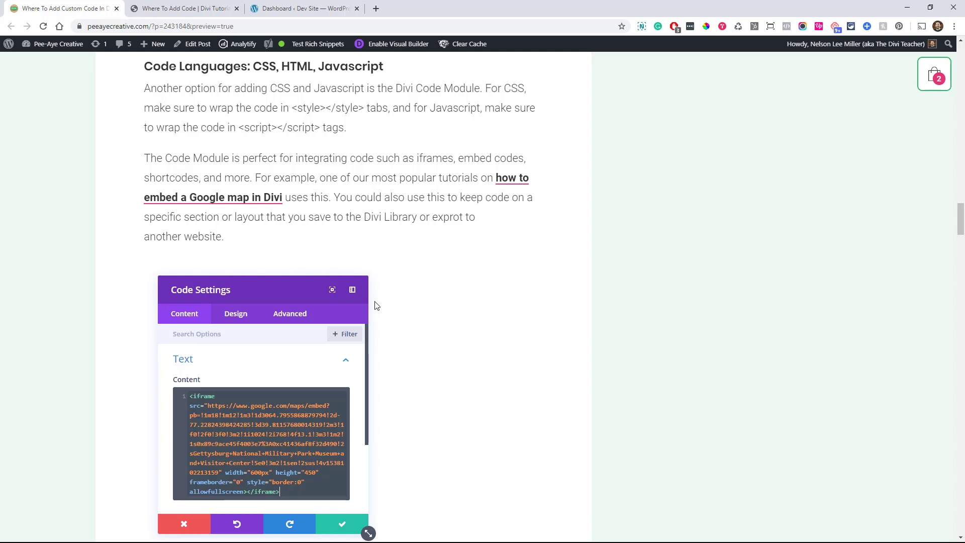
pyautogui.scroll(2, 260, 145)
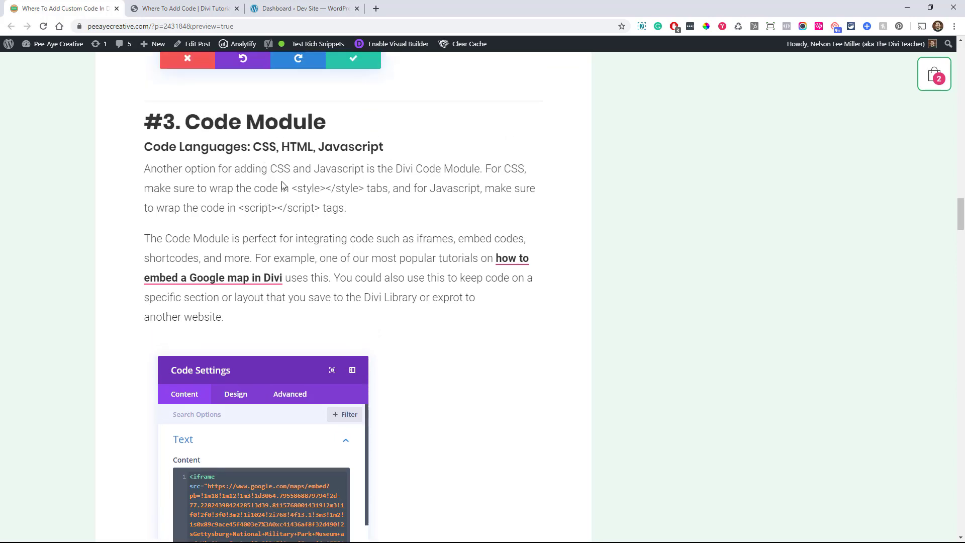
pyautogui.scroll(-3, 339, 245)
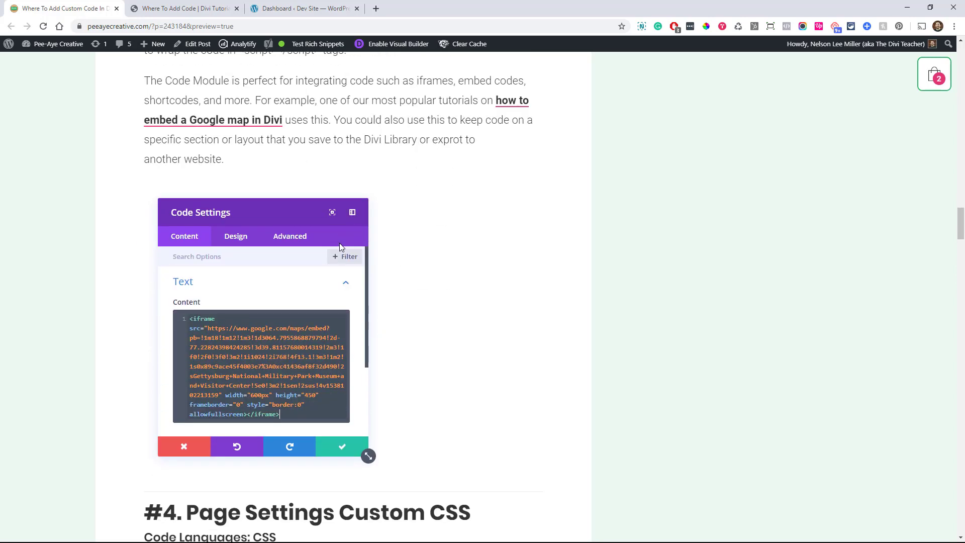
pyautogui.scroll(2, 339, 243)
pyautogui.click(177, 14)
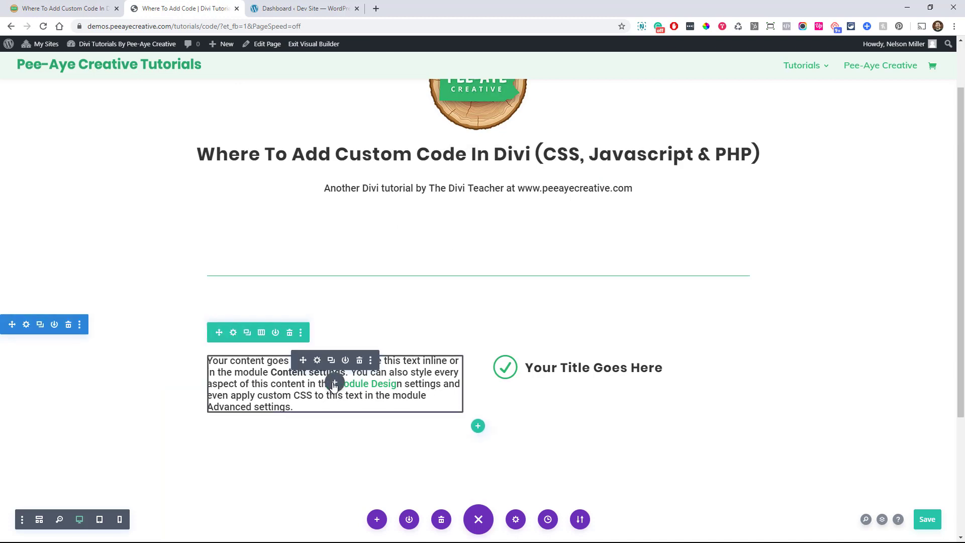
# Add a Code module containing [shortcode] under the text module and save it
pyautogui.click(333, 385)
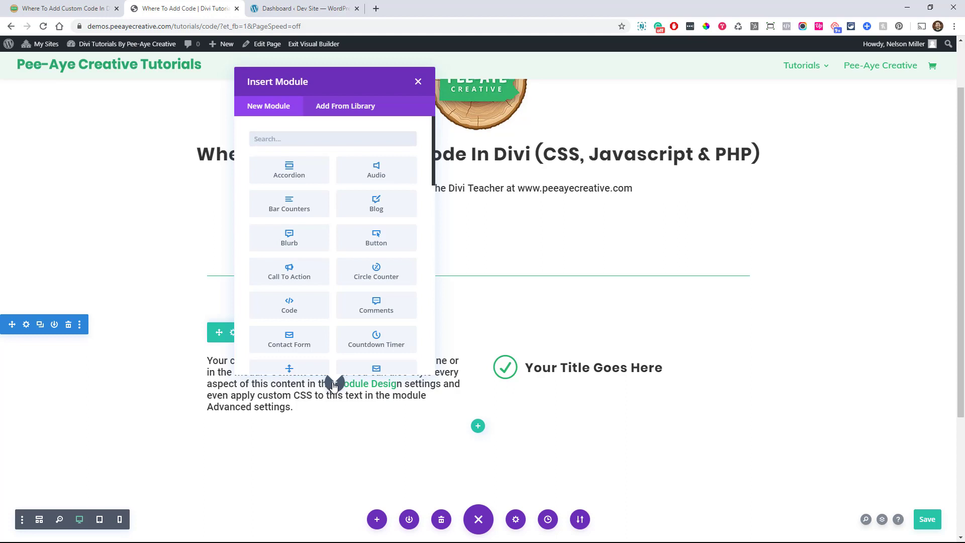
pyautogui.write('code')
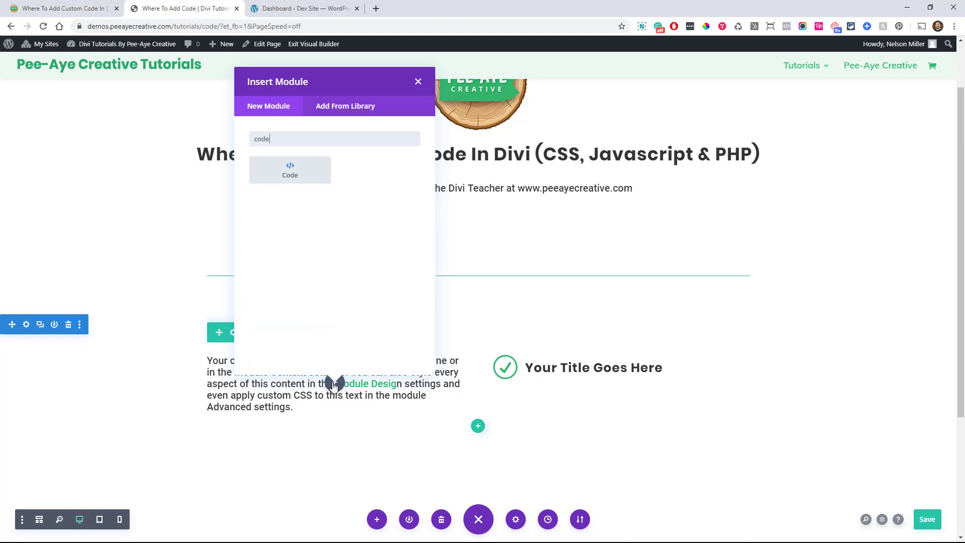
pyautogui.click(295, 174)
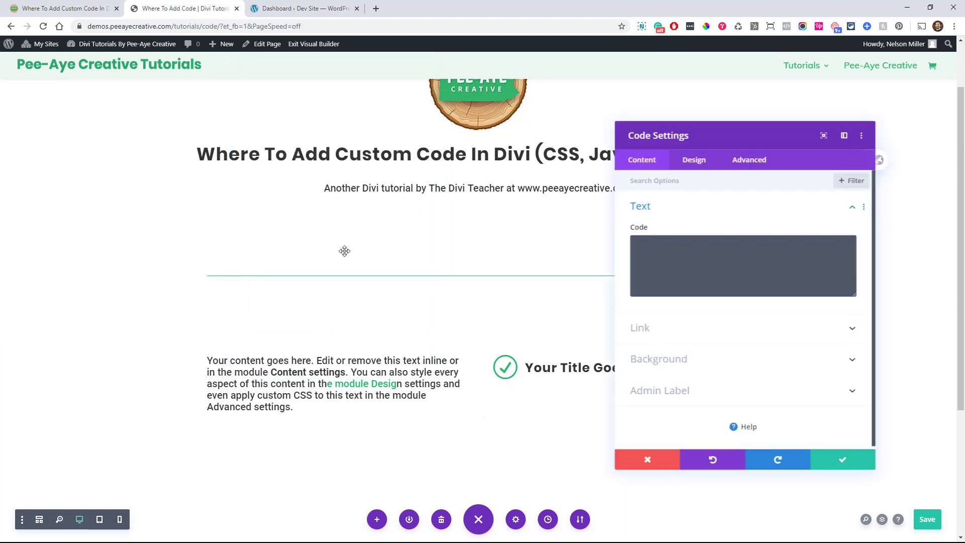
pyautogui.click(675, 284)
pyautogui.write('[]')
pyautogui.write('shortcode')
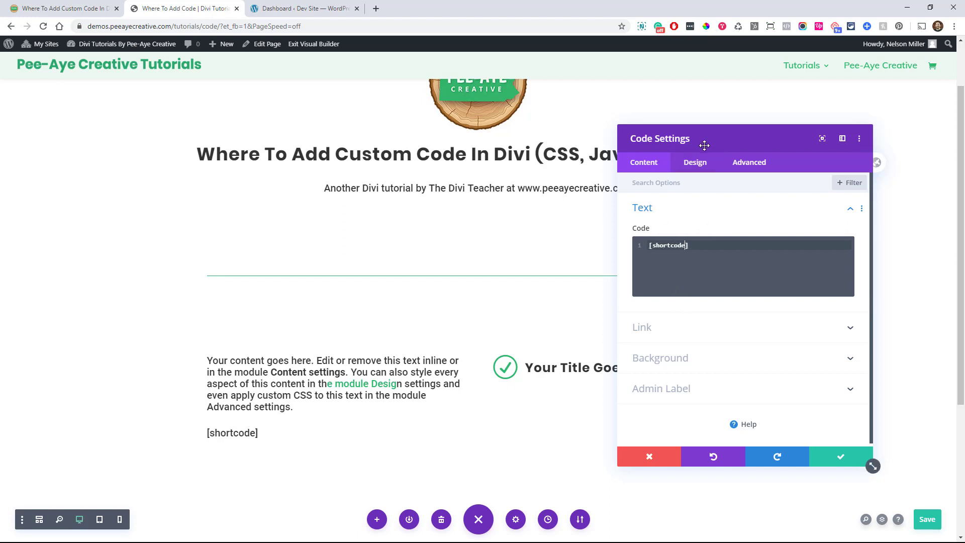
pyautogui.click(833, 452)
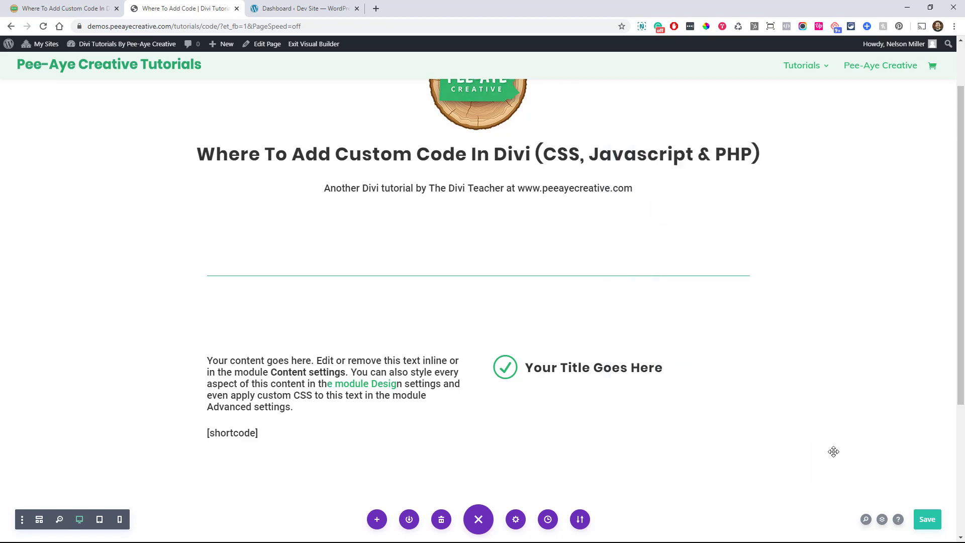
# Return to the tutorial article and scroll to the #4. Page Settings Custom CSS section
pyautogui.click(52, 4)
pyautogui.scroll(-4, 351, 254)
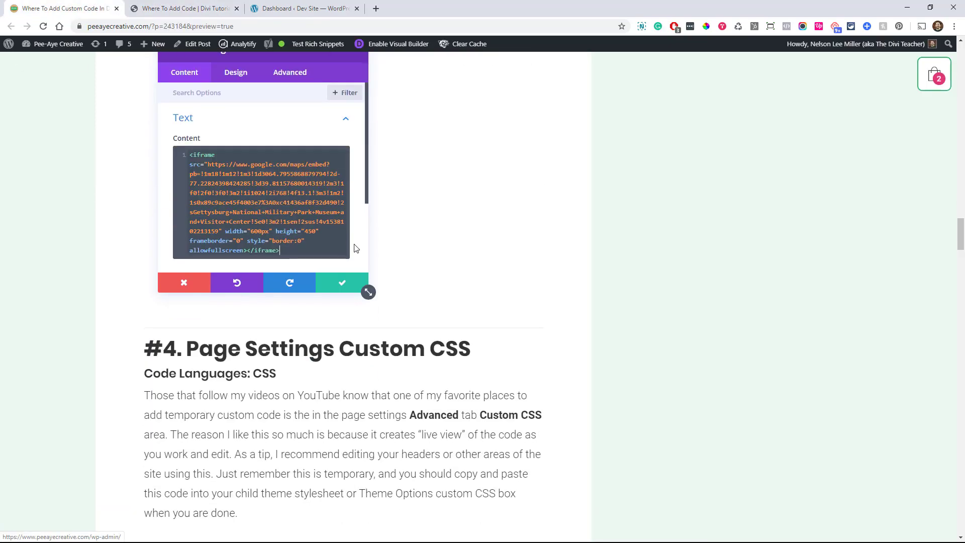
pyautogui.scroll(-4, 354, 248)
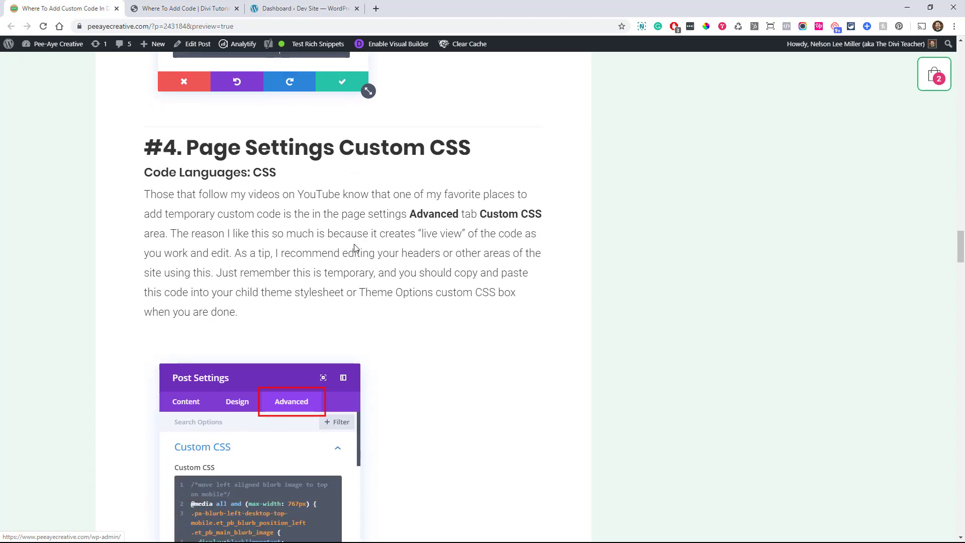
pyautogui.scroll(-1, 240, 159)
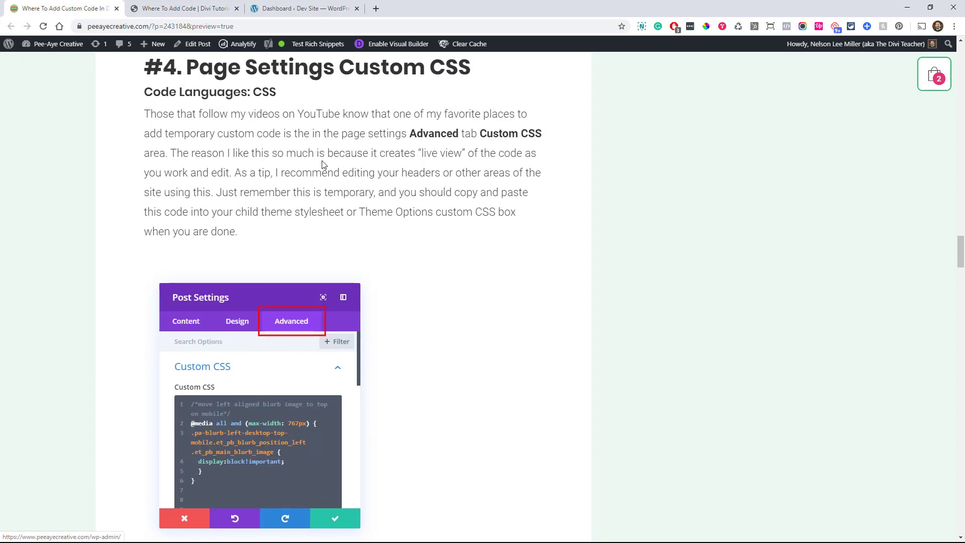
# In the builder, replace the Code module's [shortcode] with a <style> block and a .custom-class rule
pyautogui.click(182, 8)
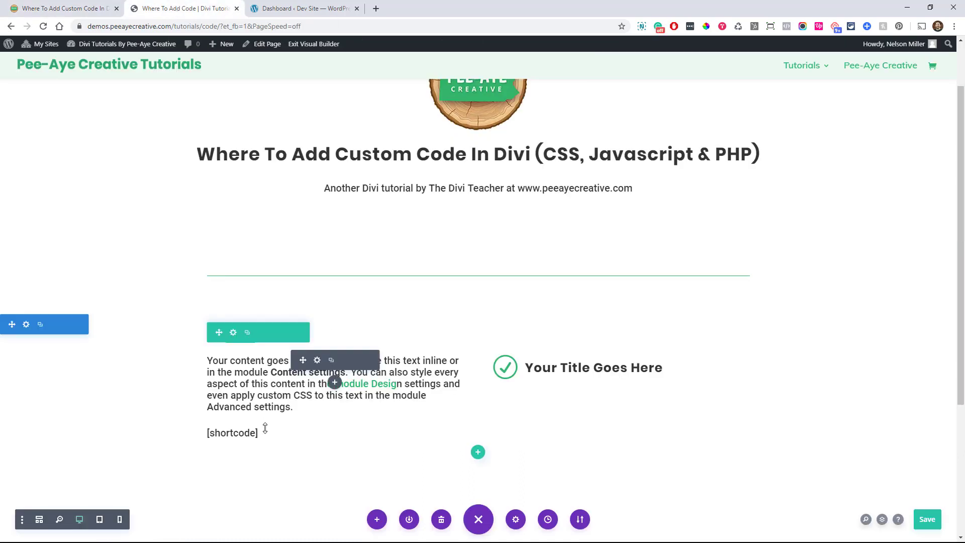
pyautogui.click(317, 433)
pyautogui.tripleClick(706, 249)
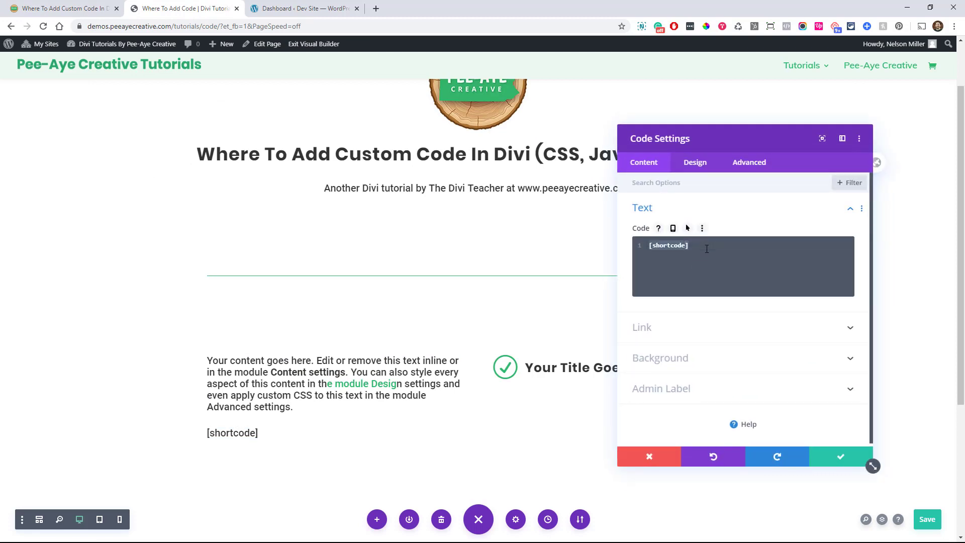
pyautogui.write('<style></style>')
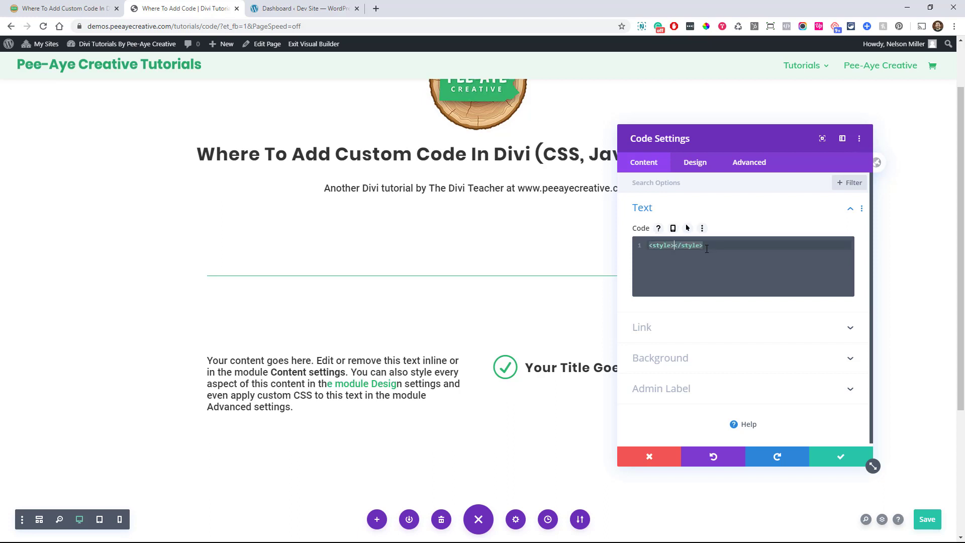
pyautogui.press('Return')
pyautogui.press('Return')
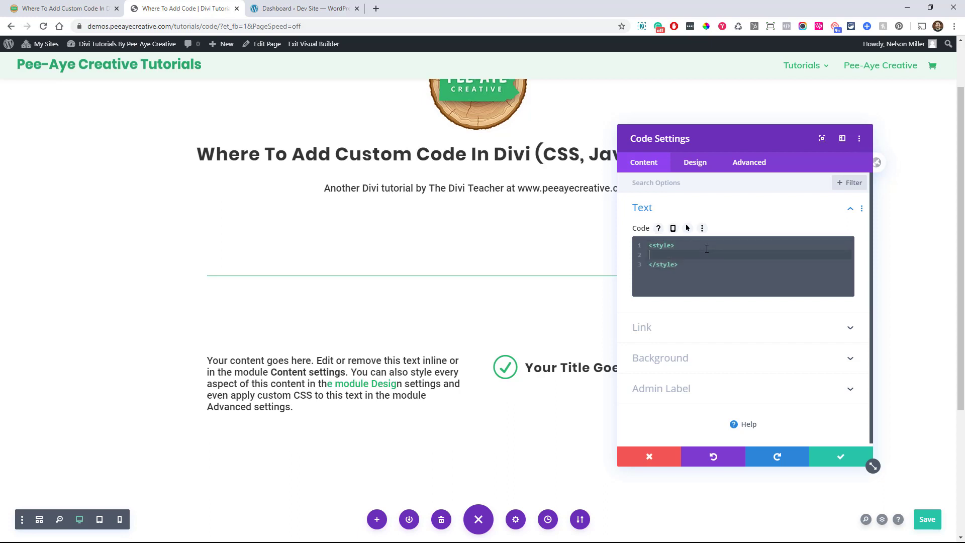
pyautogui.write('.custom-class {')
pyautogui.press('Return')
# Clear the module's code and replace it with an empty <script> tag pair
pyautogui.write('back')
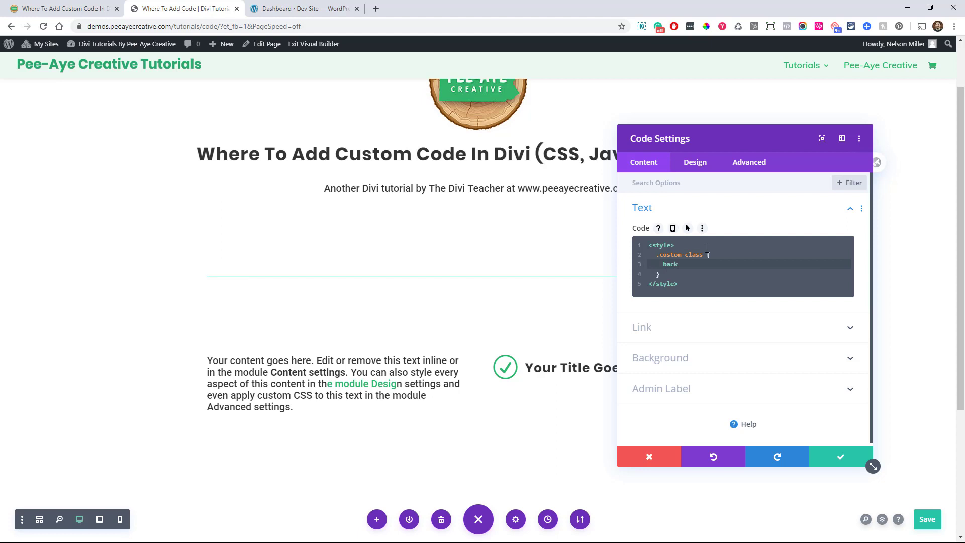
pyautogui.hotkey('ctrl', 'a')
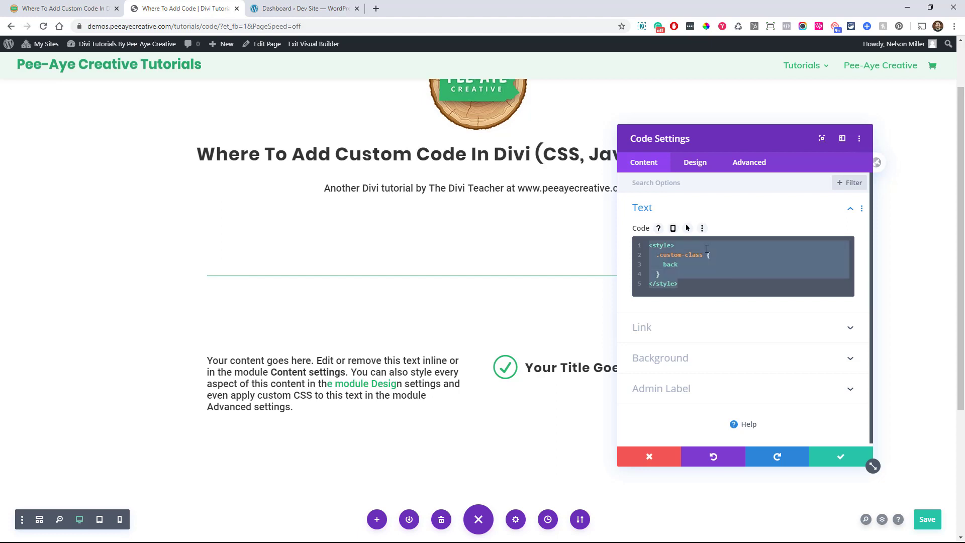
pyautogui.write('====')
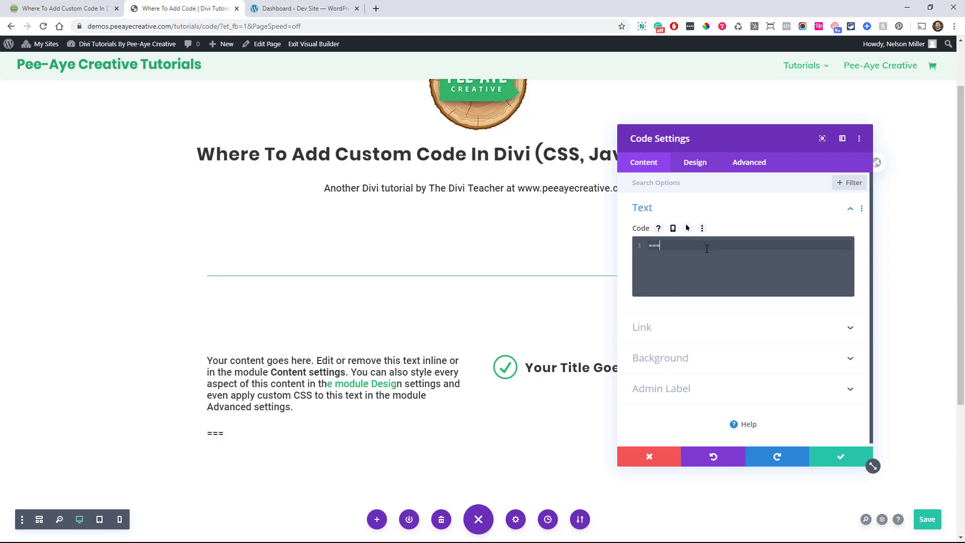
pyautogui.press('BackSpace')
pyautogui.press('BackSpace')
pyautogui.press('BackSpace')
pyautogui.write('<script>')
pyautogui.press('Return')
pyautogui.press('Return')
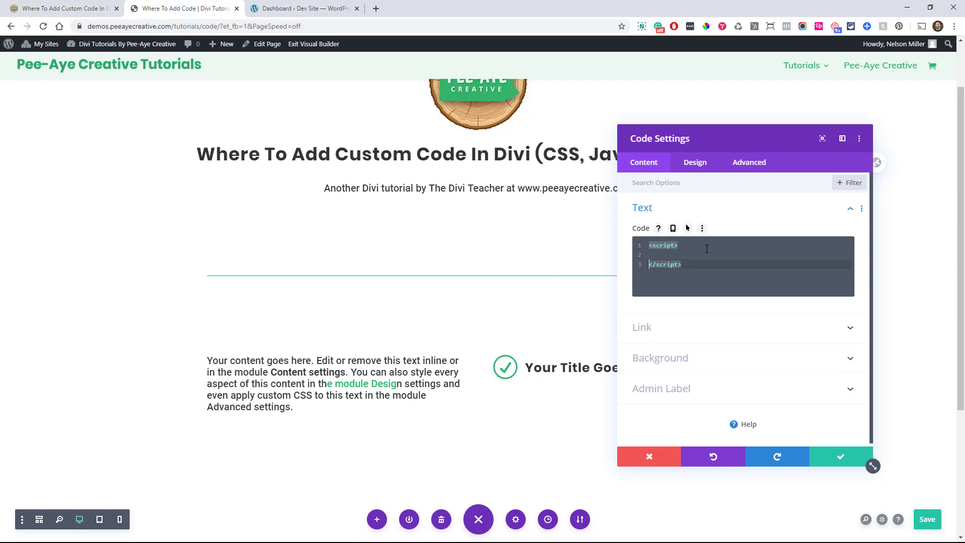
pyautogui.hotkey('ctrl', 'a')
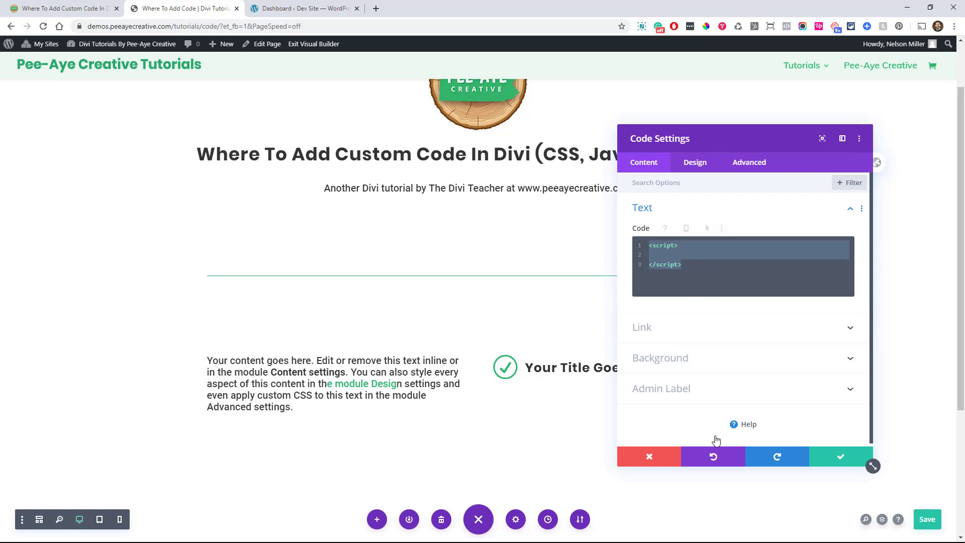
# Close the Code settings, save the page with Ctrl+S from wireframe view, then return to desktop view
pyautogui.click(835, 456)
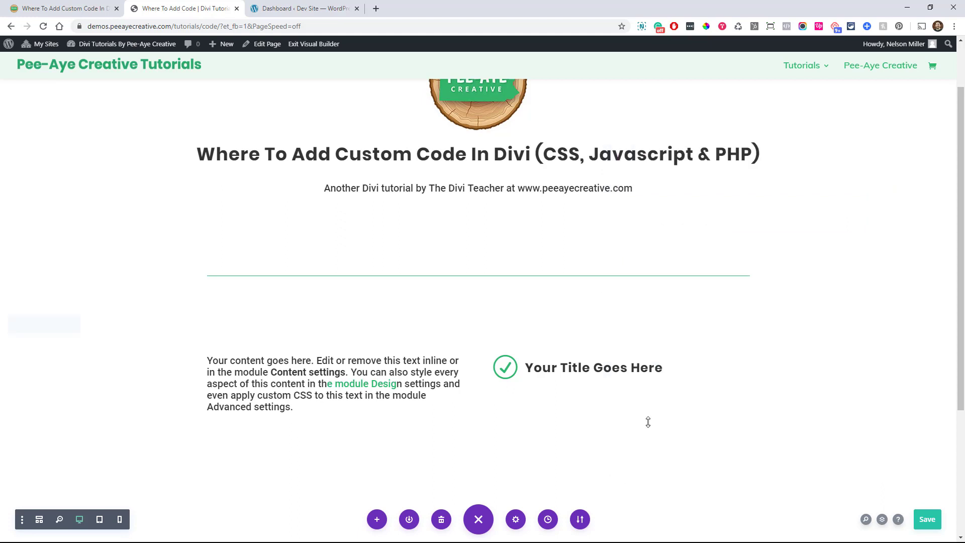
pyautogui.click(40, 520)
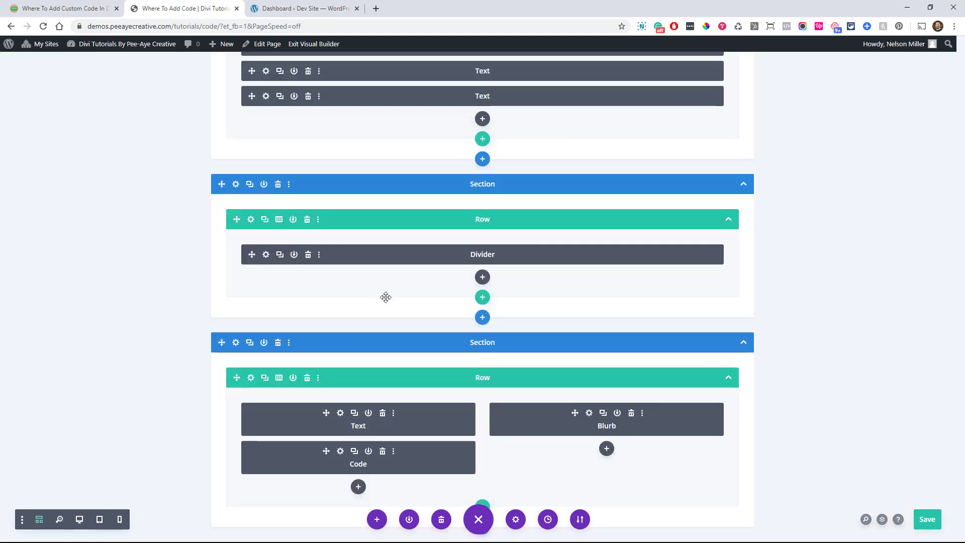
pyautogui.scroll(-1, 287, 365)
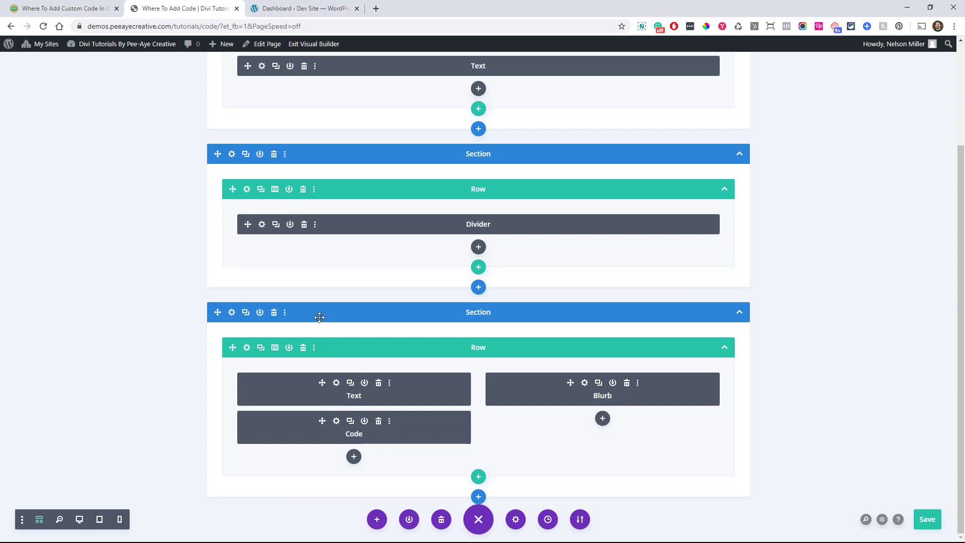
pyautogui.hotkey('ctrl', 's')
pyautogui.click(79, 524)
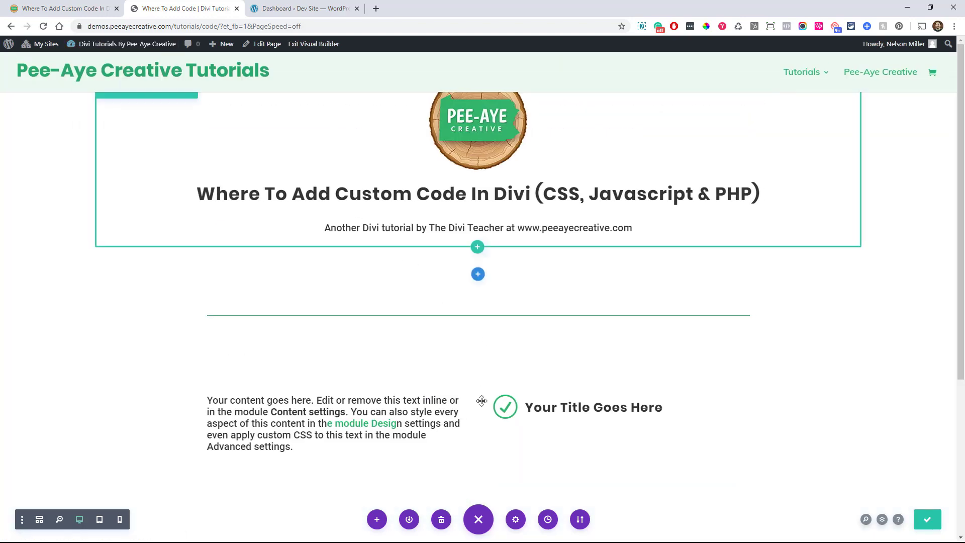
pyautogui.scroll(-2, 476, 382)
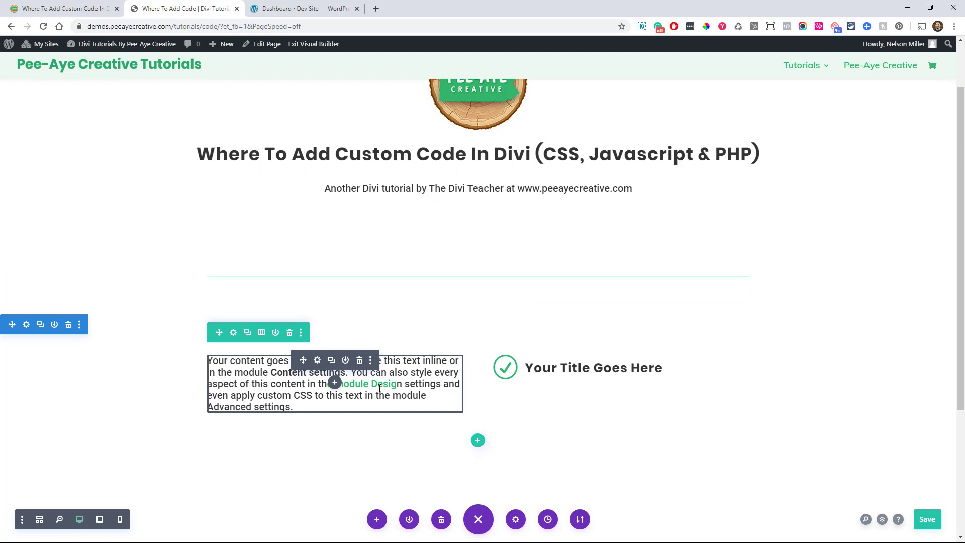
# Look at the page's Advanced Custom CSS box in Page Settings, then close it
pyautogui.click(516, 521)
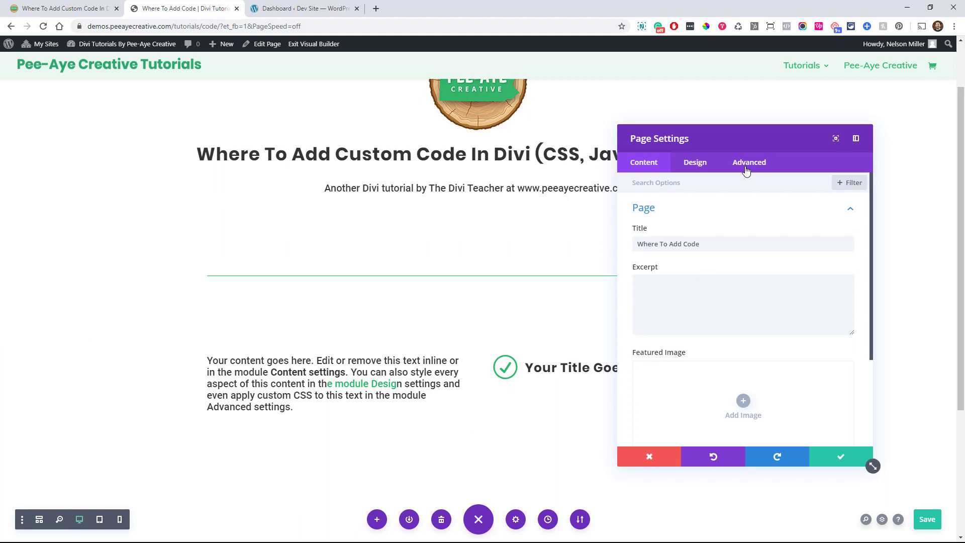
pyautogui.click(746, 164)
pyautogui.click(651, 219)
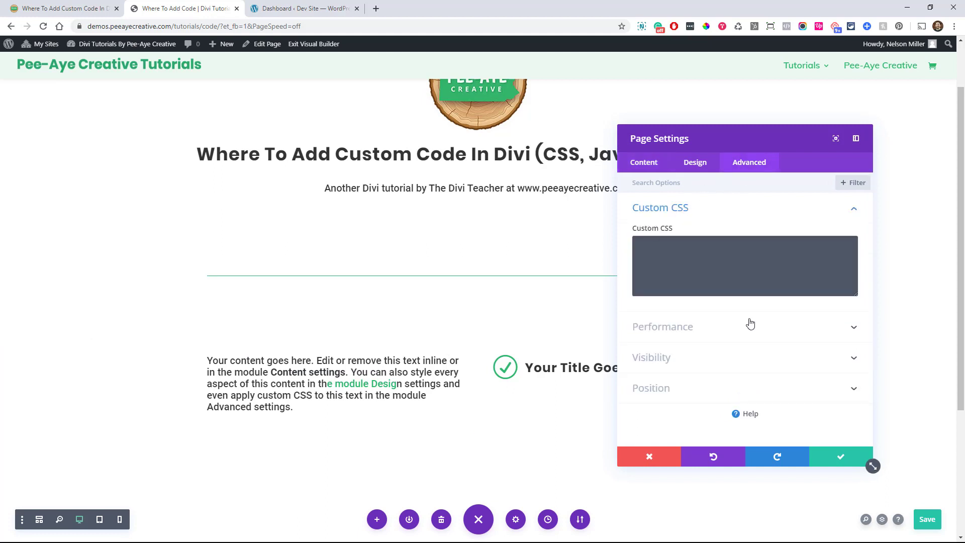
pyautogui.click(685, 268)
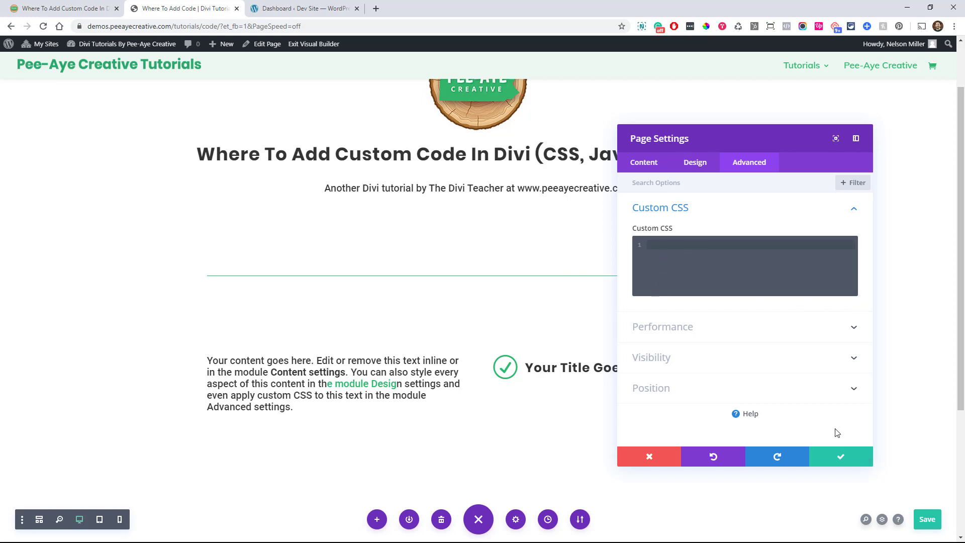
pyautogui.click(827, 456)
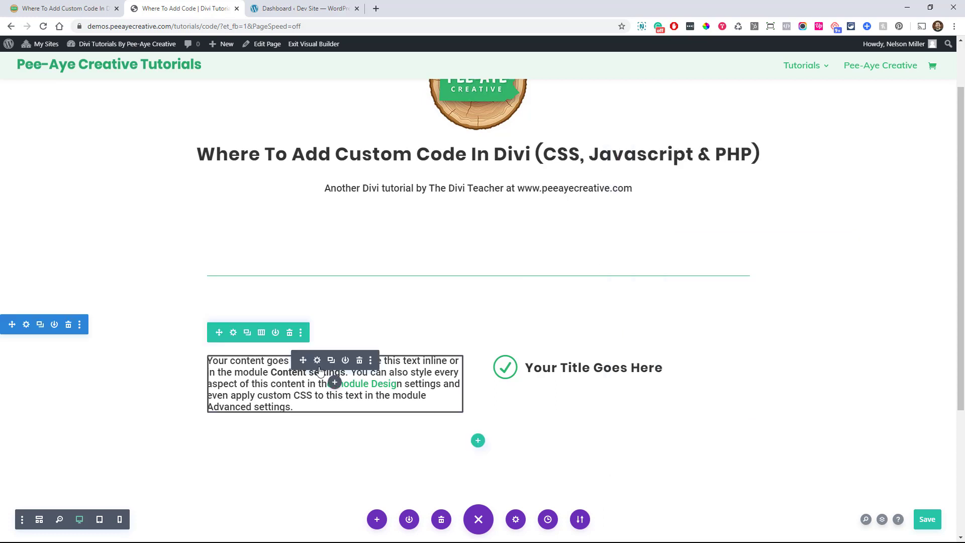
# Give the intro Text module a custom CSS class under Advanced > CSS ID & Classes
pyautogui.click(317, 360)
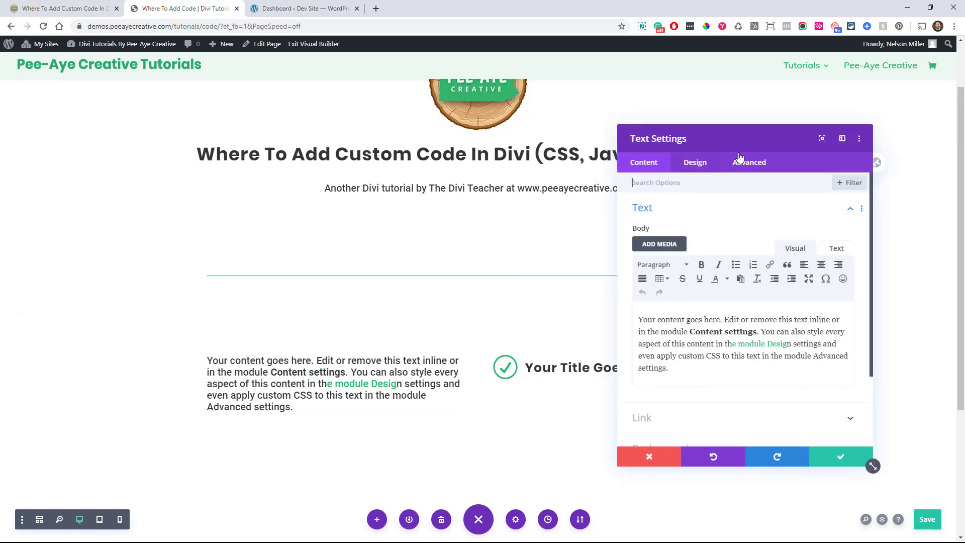
pyautogui.click(738, 157)
pyautogui.click(653, 215)
pyautogui.click(661, 282)
pyautogui.write('nelson')
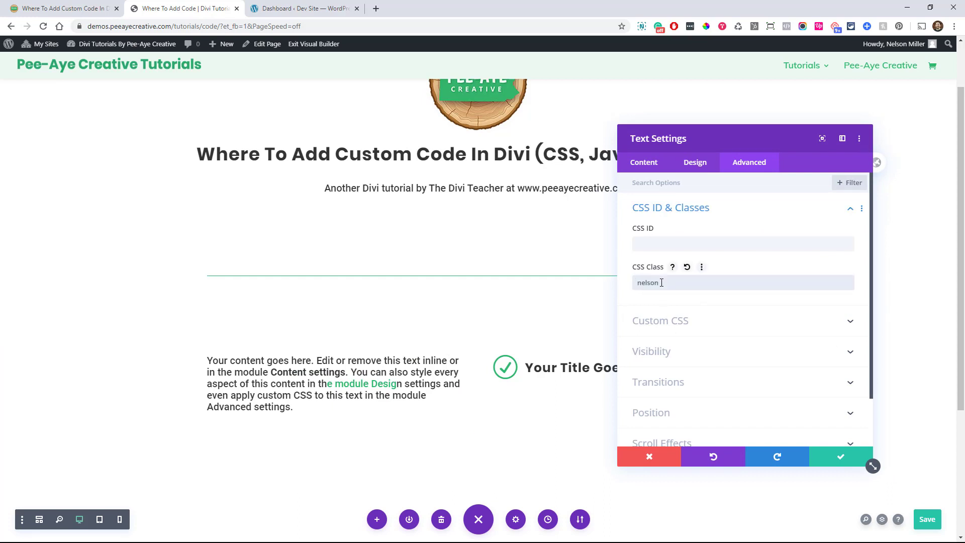
pyautogui.click(836, 459)
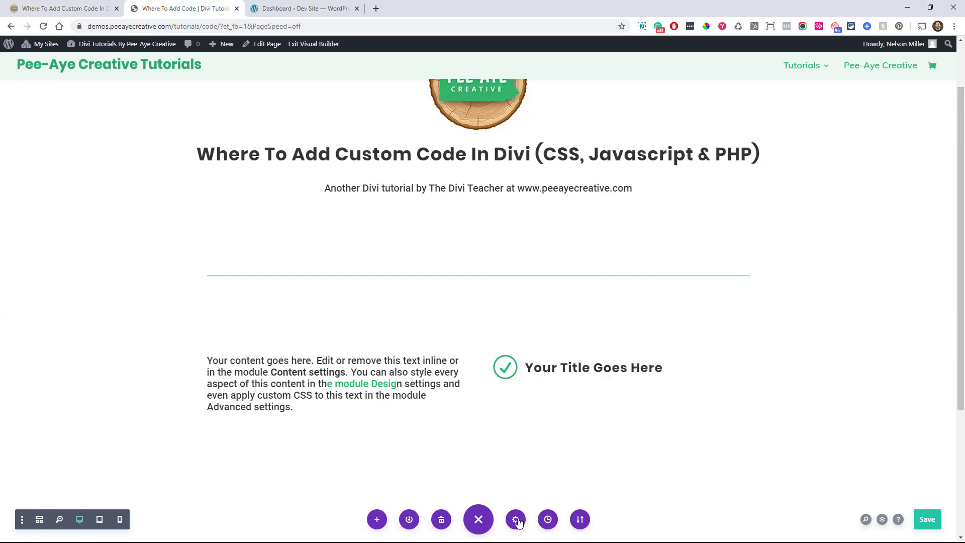
# Test a 'background: red;' rule for that class in page Custom CSS, then reset it to empty
pyautogui.click(517, 520)
pyautogui.click(734, 165)
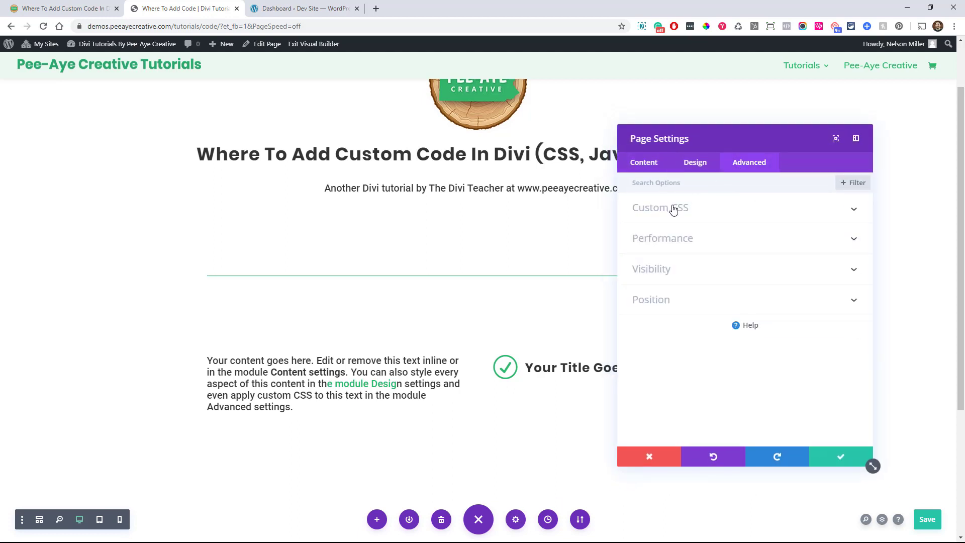
pyautogui.click(673, 209)
pyautogui.click(666, 264)
pyautogui.write('.nelson')
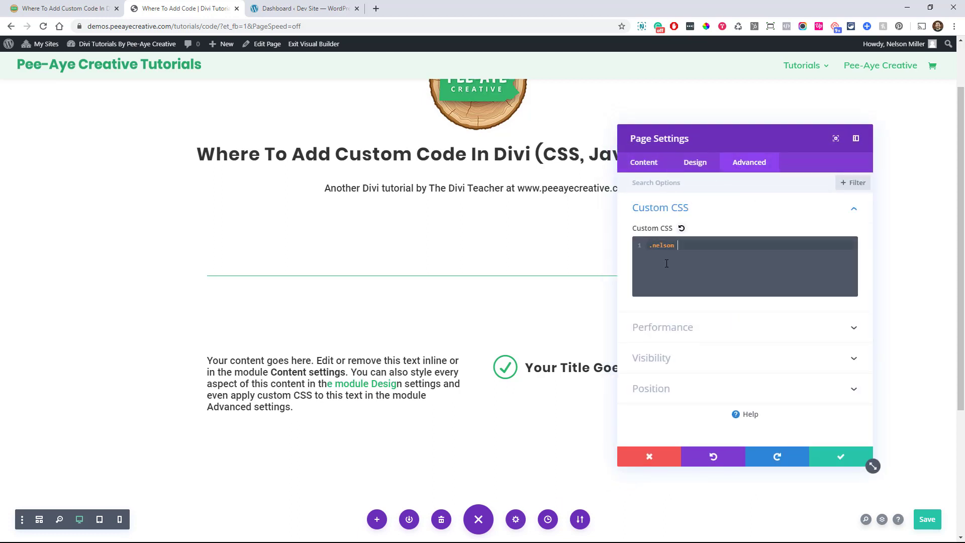
pyautogui.write(' {')
pyautogui.press('Return')
pyautogui.write('backgrou')
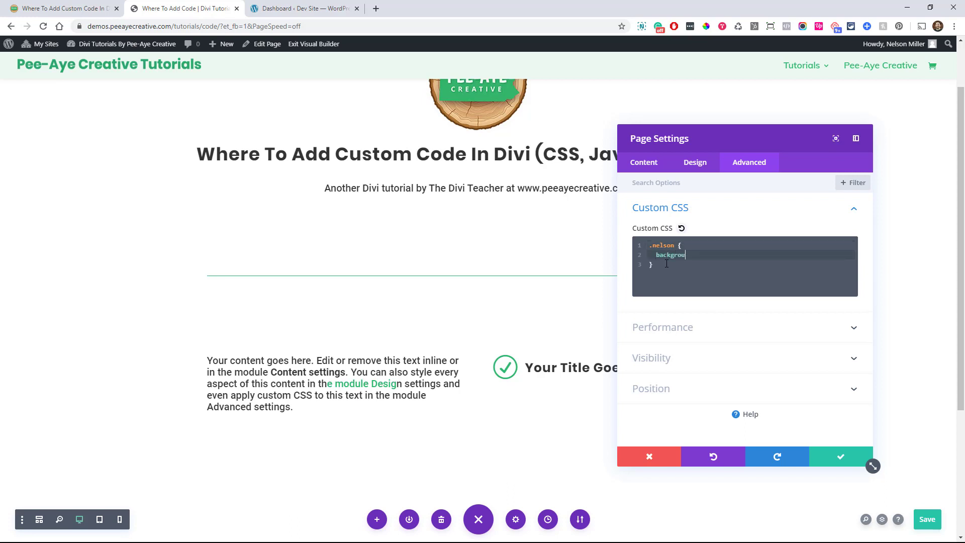
pyautogui.write('nd: red;')
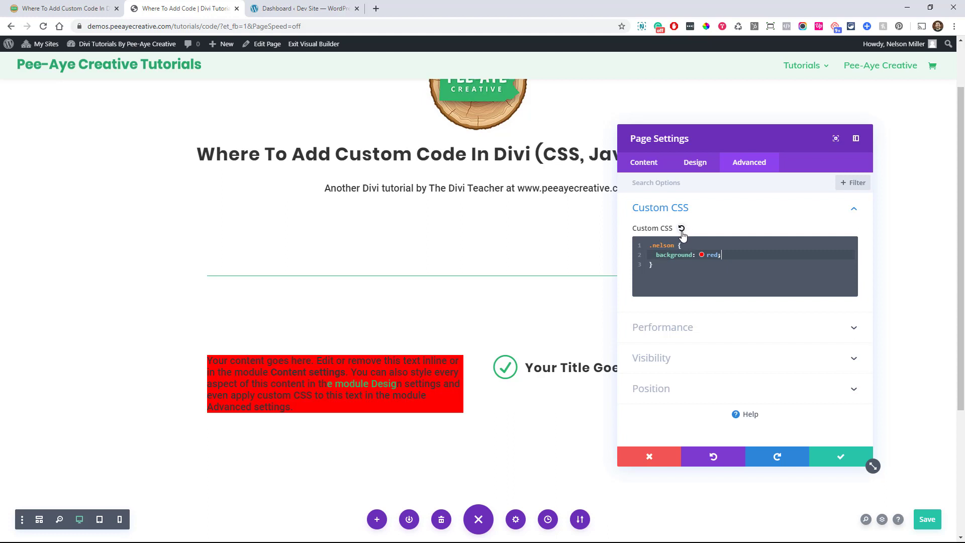
pyautogui.click(682, 229)
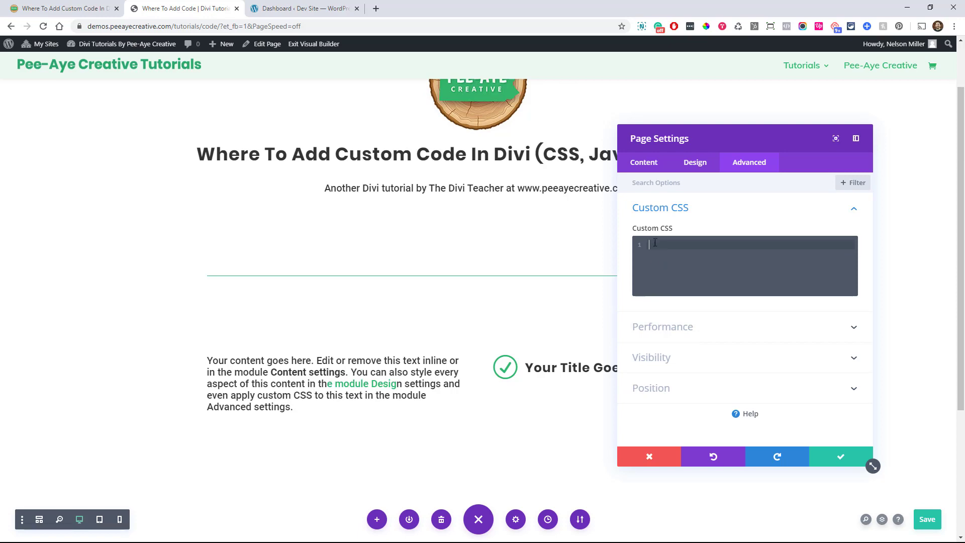
pyautogui.click(841, 458)
# Return to the blog article and scroll past the Page Settings screenshot to section #5
pyautogui.click(76, 8)
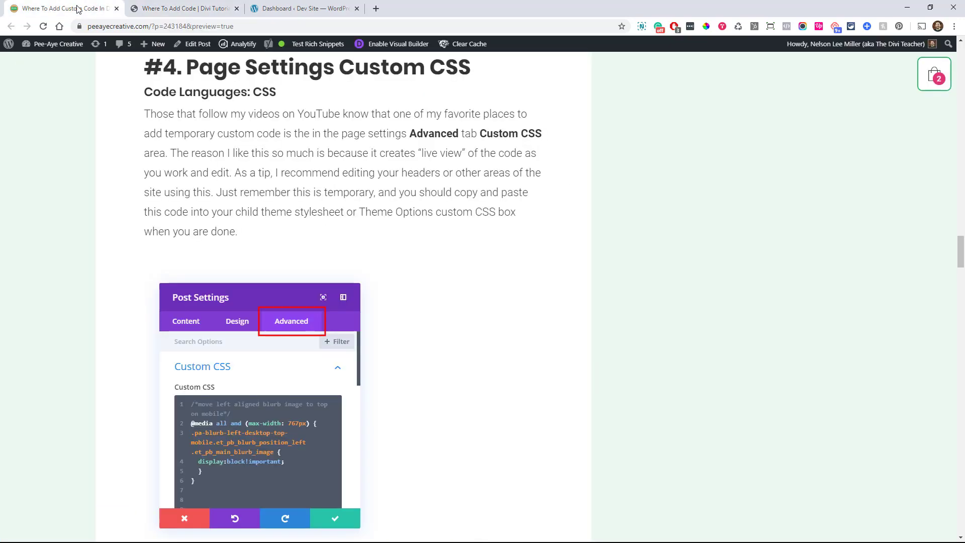
pyautogui.scroll(-9, 351, 255)
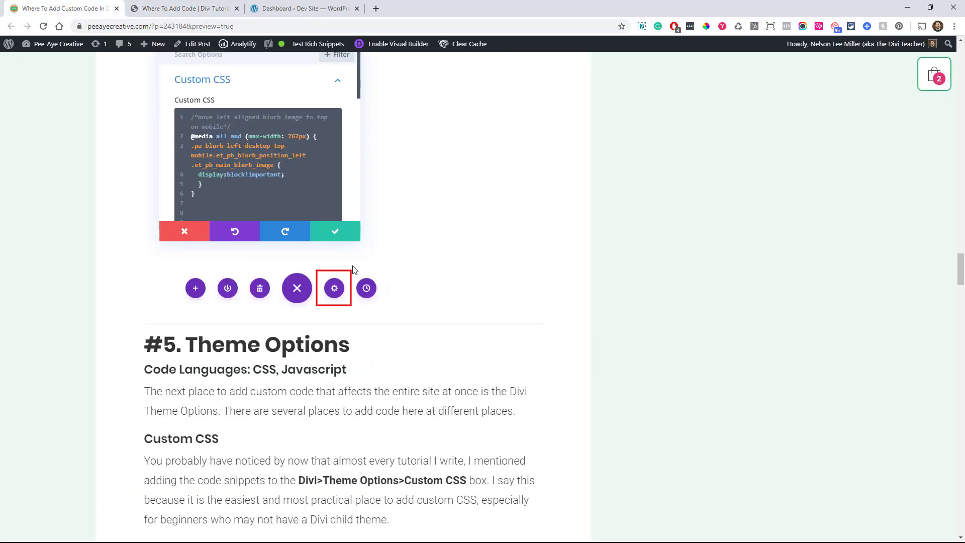
pyautogui.scroll(-1, 302, 299)
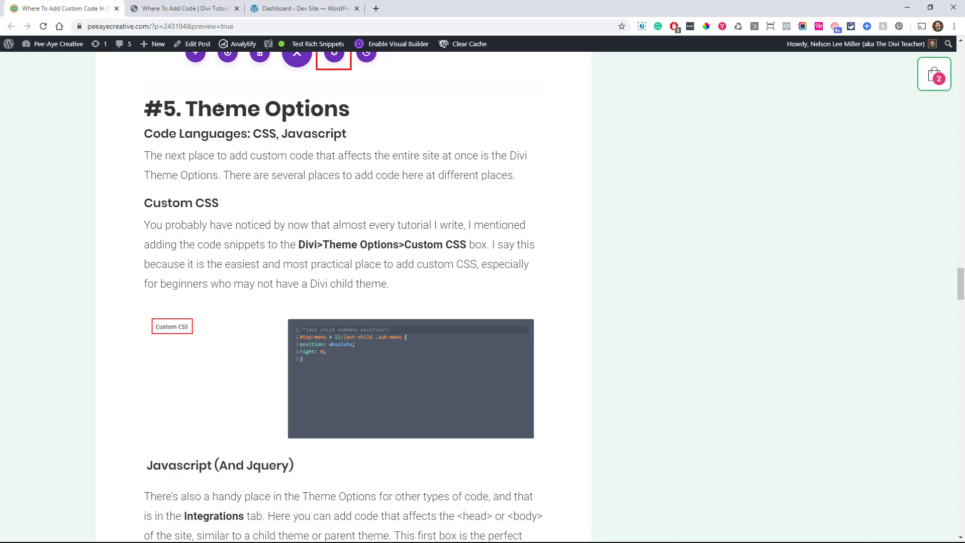
# Open Divi > Theme Options on the dev site and review the General tab's Custom CSS rule
pyautogui.click(295, 15)
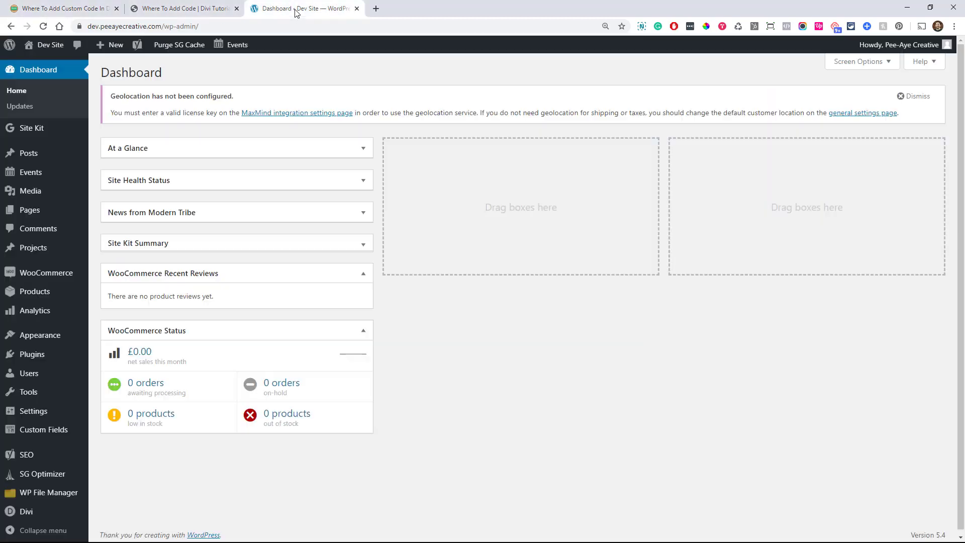
pyautogui.moveTo(98, 512)
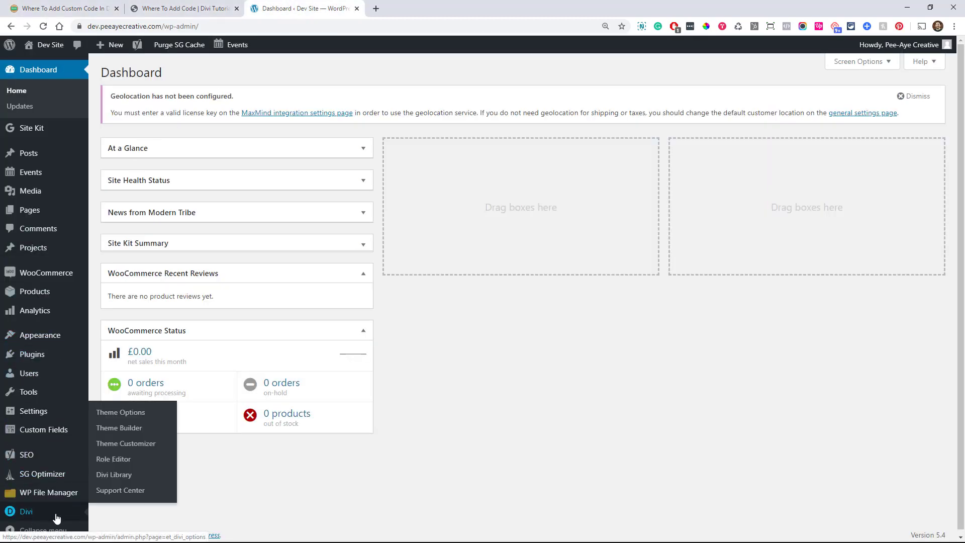
pyautogui.click(128, 417)
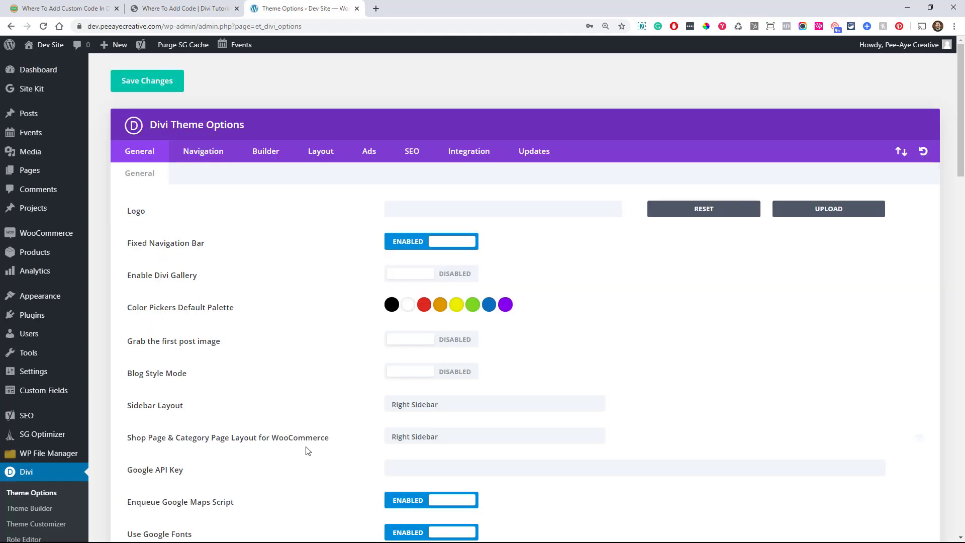
pyautogui.scroll(-10, 307, 449)
pyautogui.scroll(-10, 306, 450)
pyautogui.scroll(2, 306, 451)
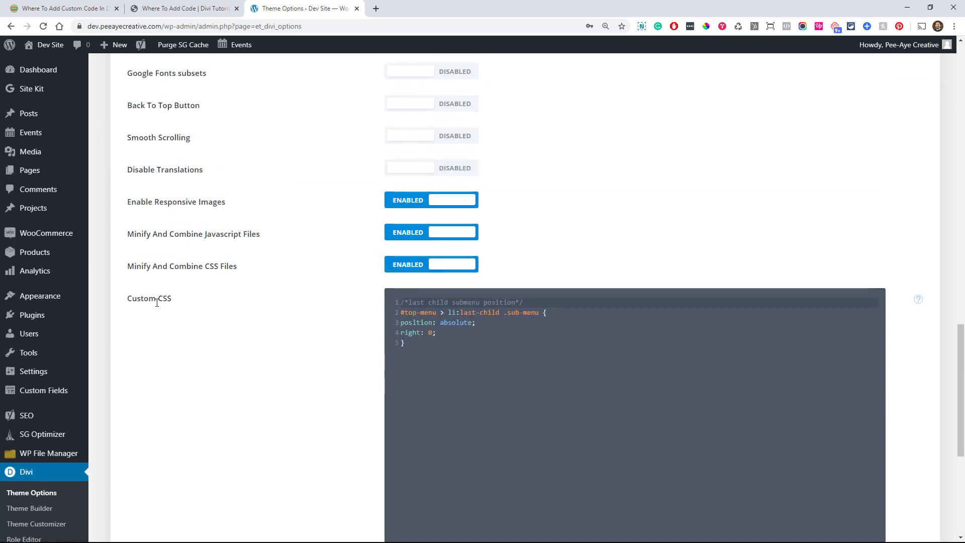
pyautogui.scroll(-4, 522, 367)
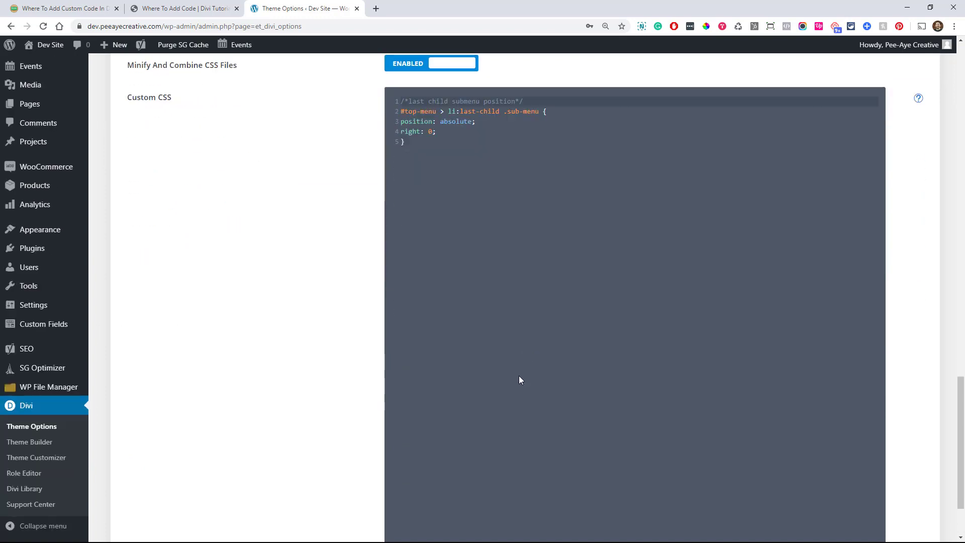
pyautogui.scroll(-2, 518, 383)
pyautogui.scroll(2, 502, 372)
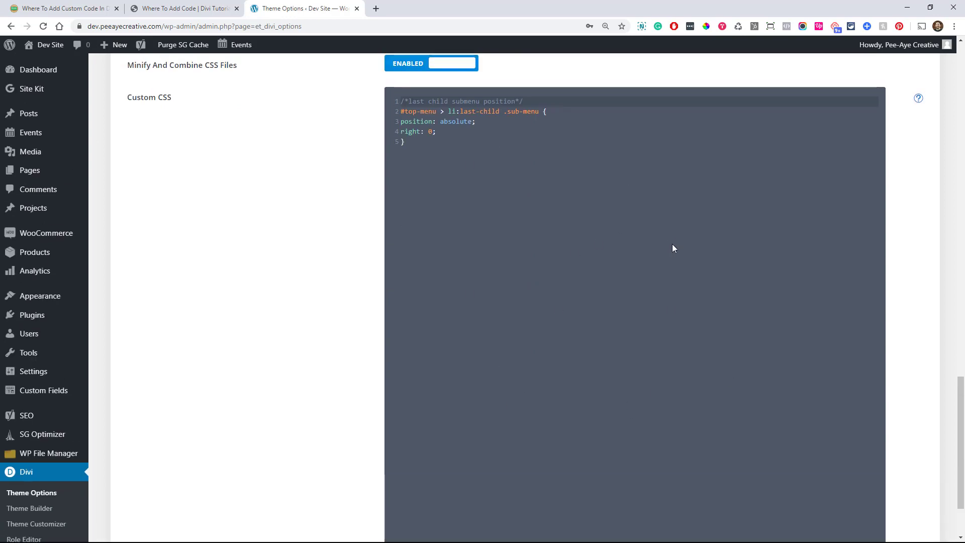
pyautogui.scroll(-2, 629, 314)
pyautogui.scroll(2, 629, 322)
pyautogui.scroll(-2, 560, 348)
pyautogui.scroll(2, 470, 345)
pyautogui.scroll(10, 462, 303)
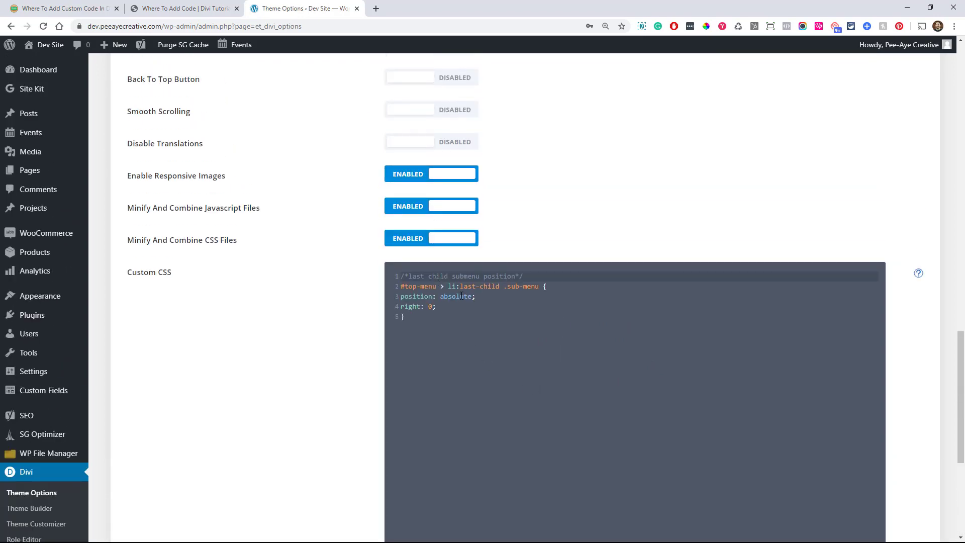
pyautogui.scroll(10, 559, 463)
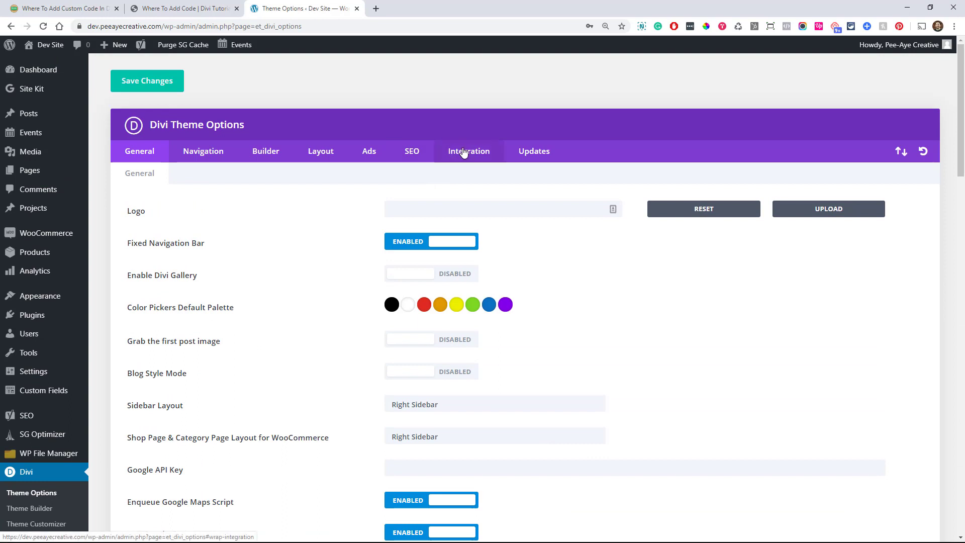
# Show the Integration tab with the enabled header jQuery script
pyautogui.click(460, 152)
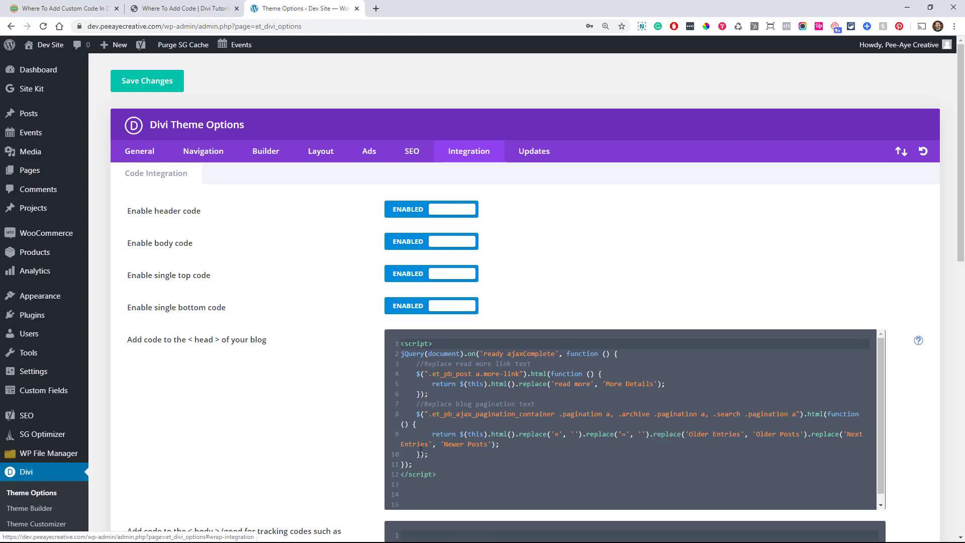
# Go back to the blog article and scroll to the #6 Child Theme section
pyautogui.hotkey('ctrl', '1')
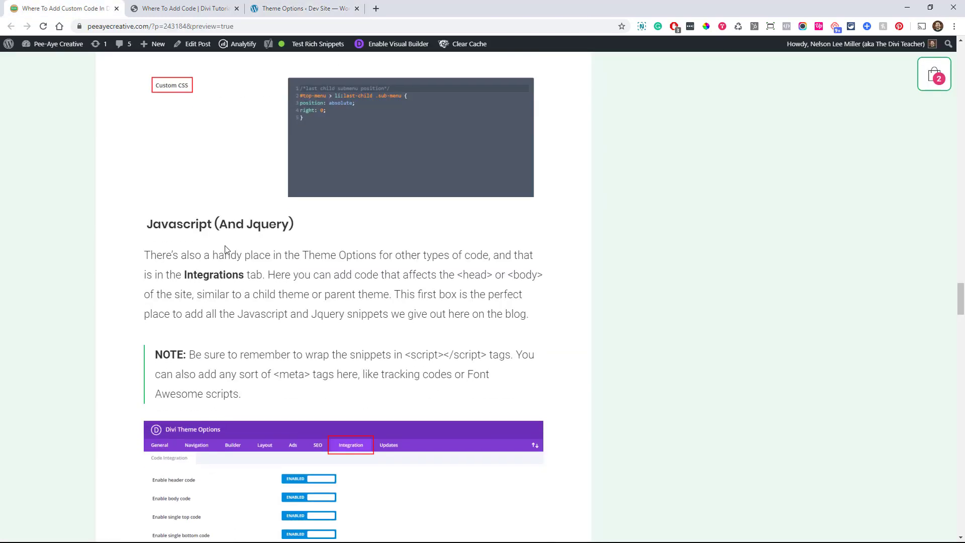
pyautogui.scroll(-8, 226, 251)
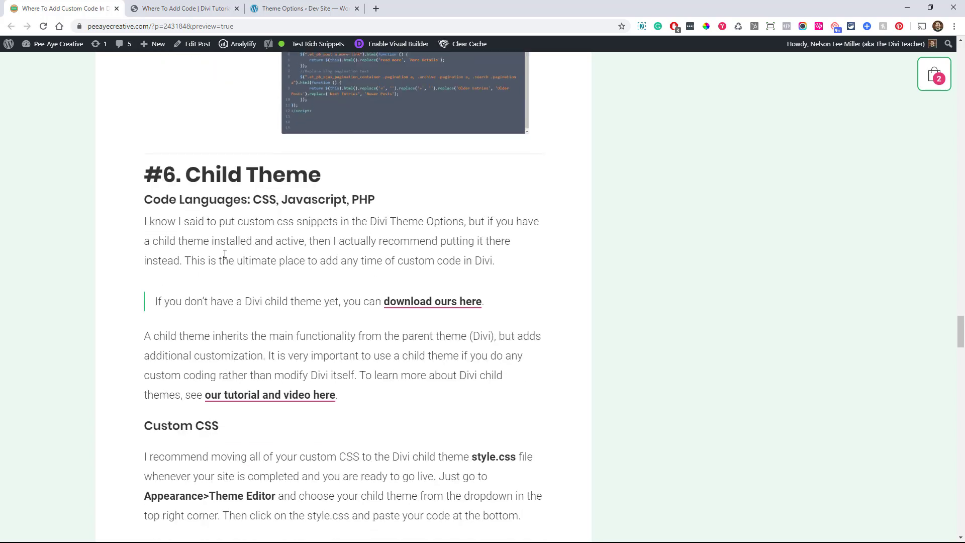
pyautogui.scroll(-2, 224, 254)
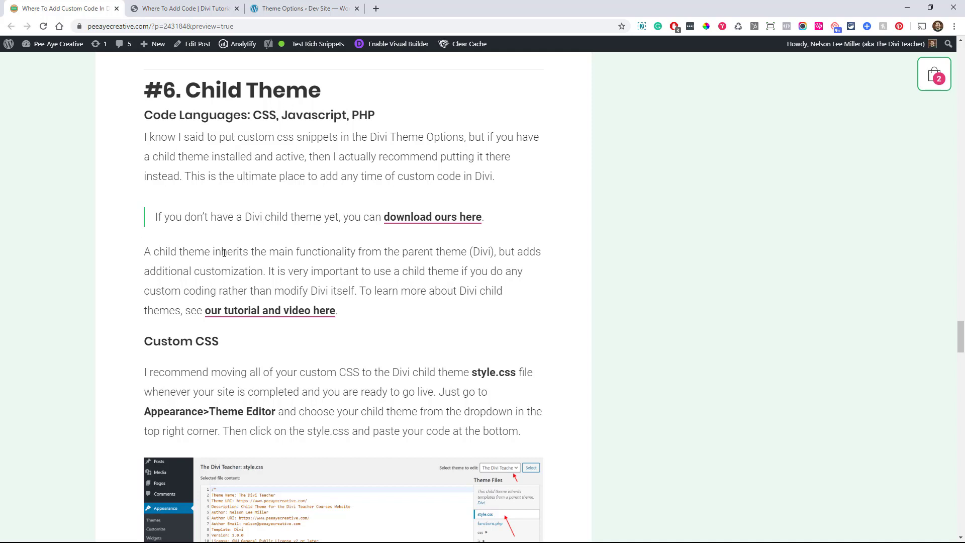
pyautogui.scroll(1, 224, 252)
pyautogui.scroll(10, 201, 293)
pyautogui.scroll(4, 205, 241)
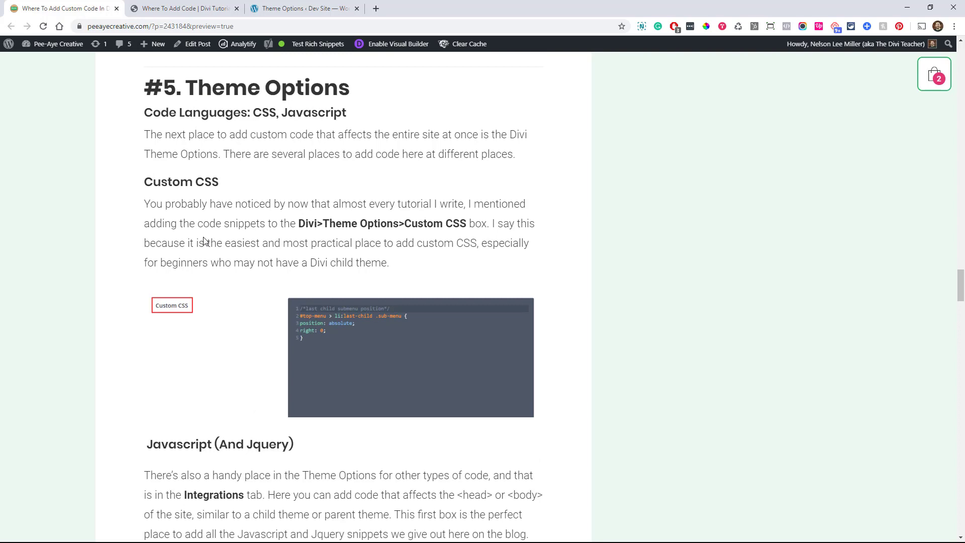
pyautogui.scroll(-12, 203, 243)
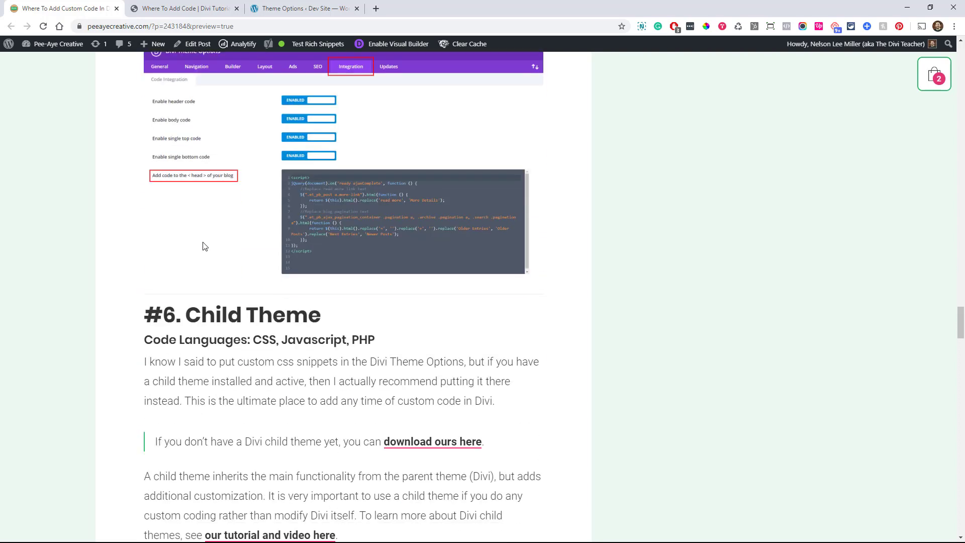
pyautogui.scroll(-5, 204, 246)
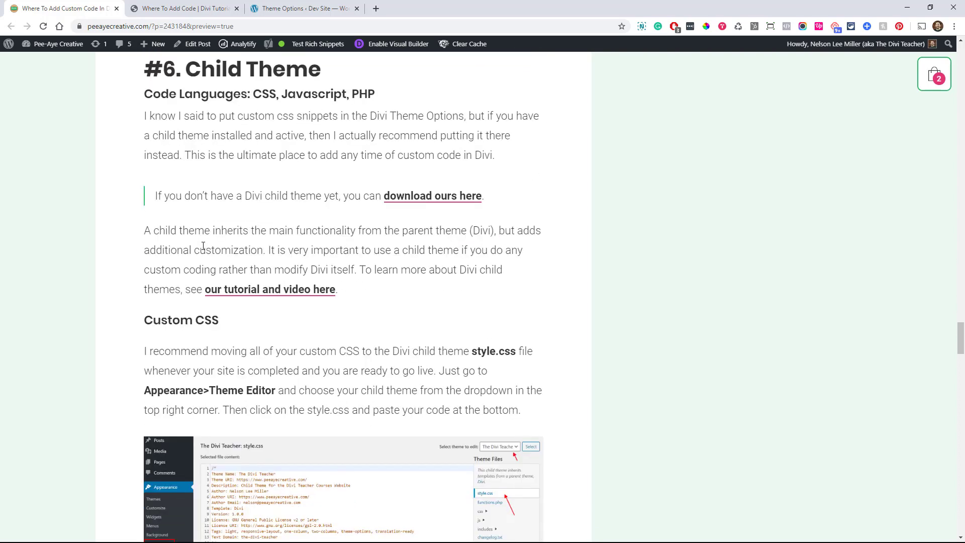
pyautogui.scroll(1, 203, 245)
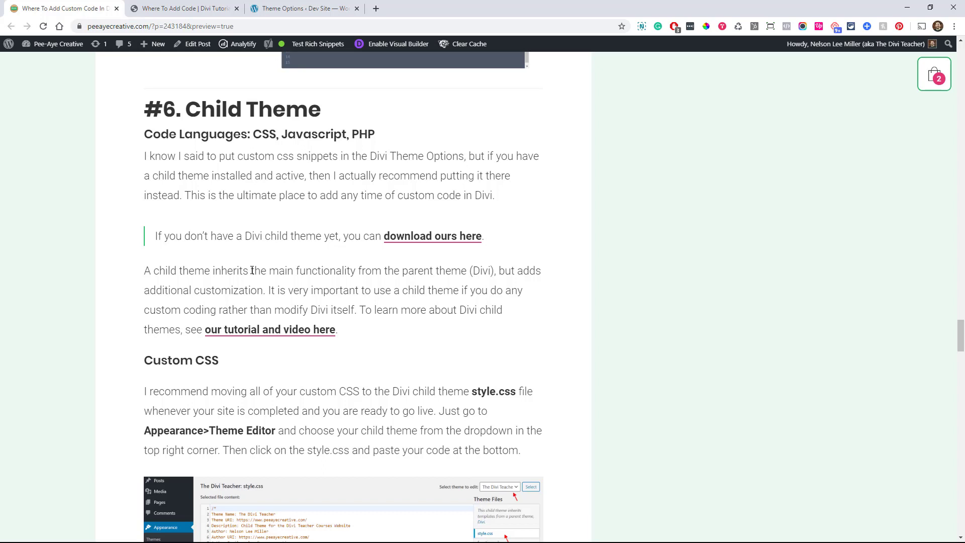
pyautogui.scroll(-1, 252, 270)
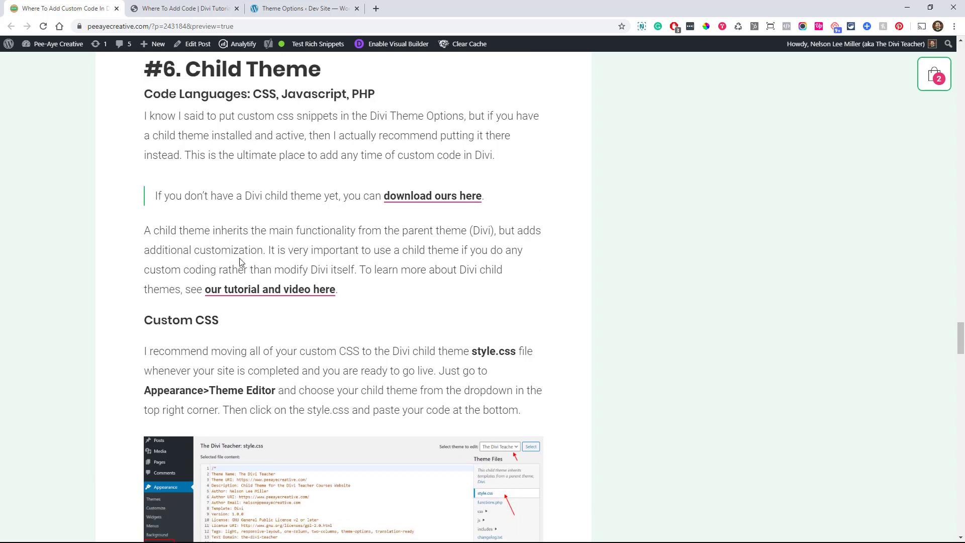
# Open Appearance > Theme Editor on the Free Child Theme's style.css
pyautogui.click(299, 8)
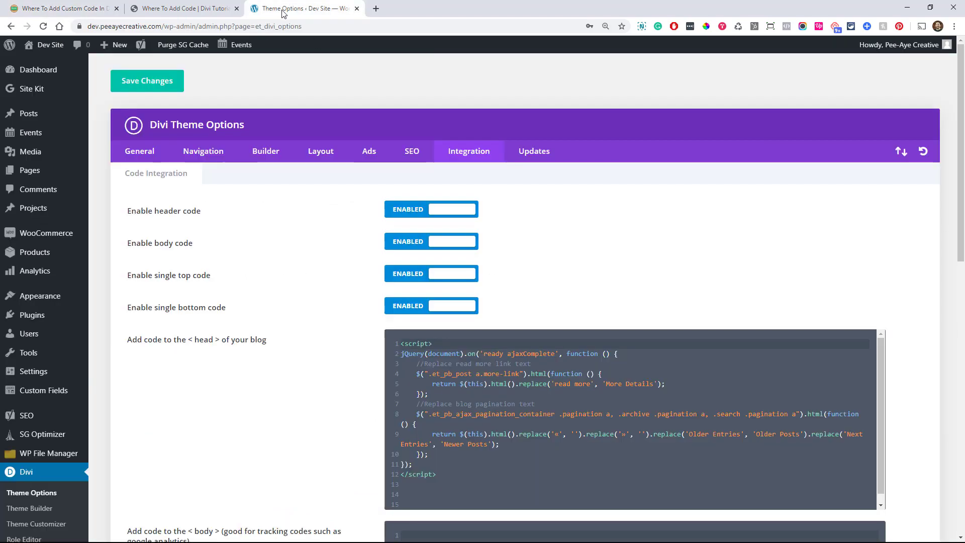
pyautogui.moveTo(41, 297)
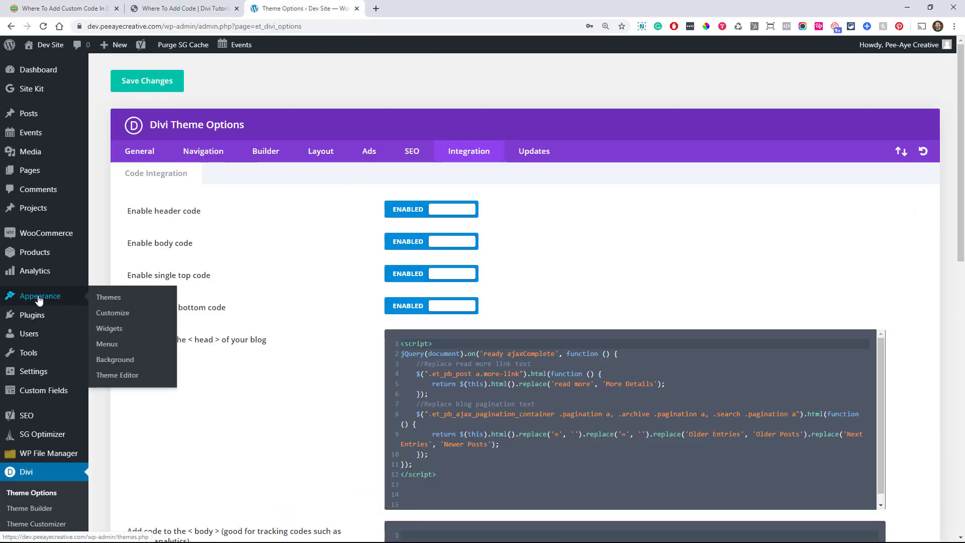
pyautogui.click(111, 375)
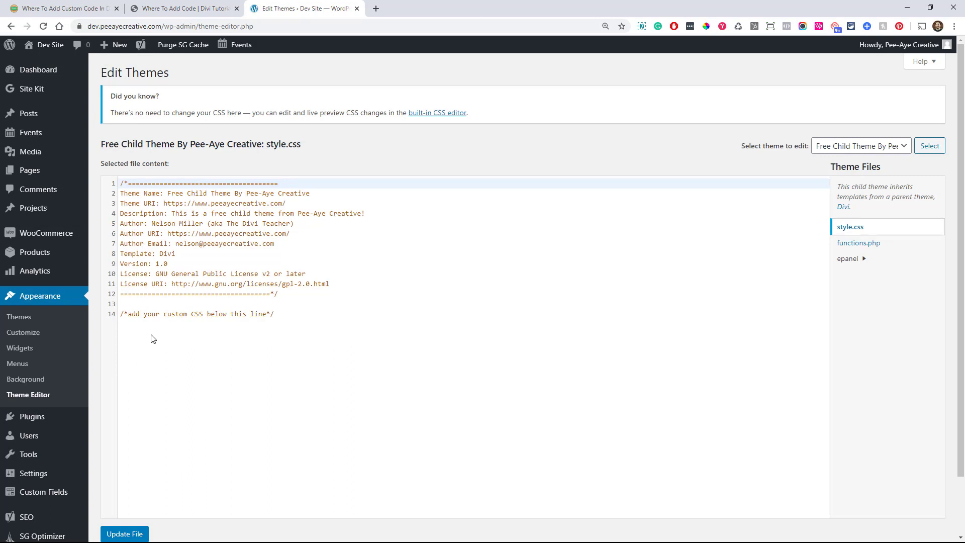
# Keep the child theme selected in the theme dropdown and open its functions.php file
pyautogui.click(848, 146)
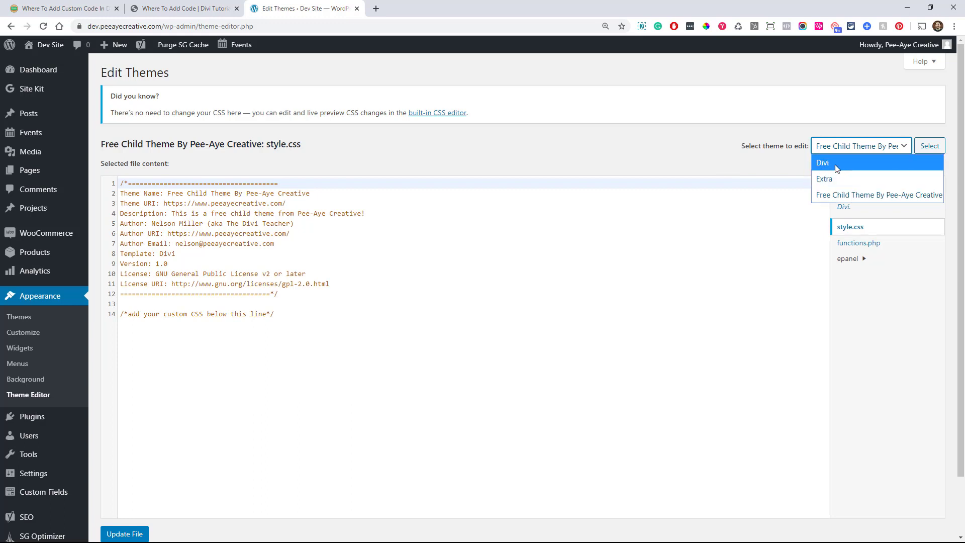
pyautogui.click(808, 180)
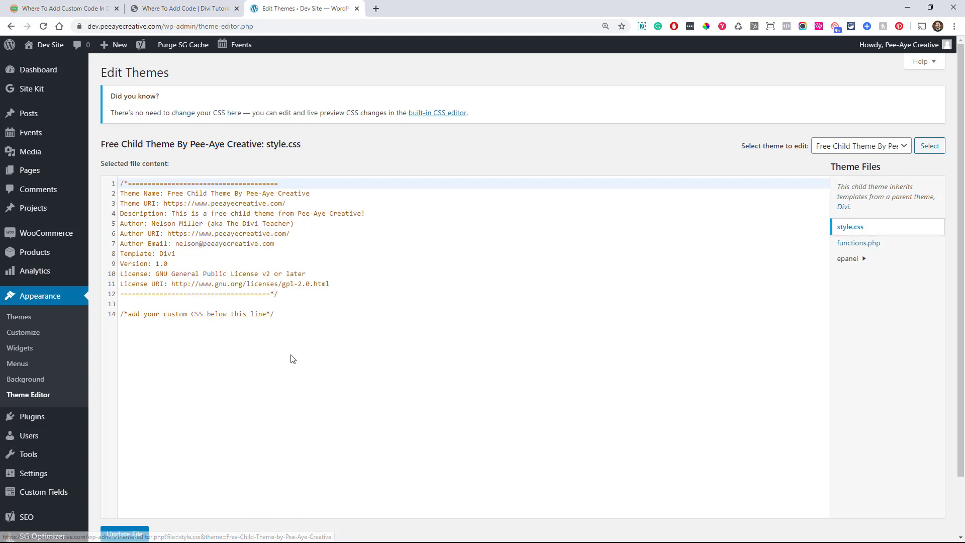
pyautogui.click(191, 347)
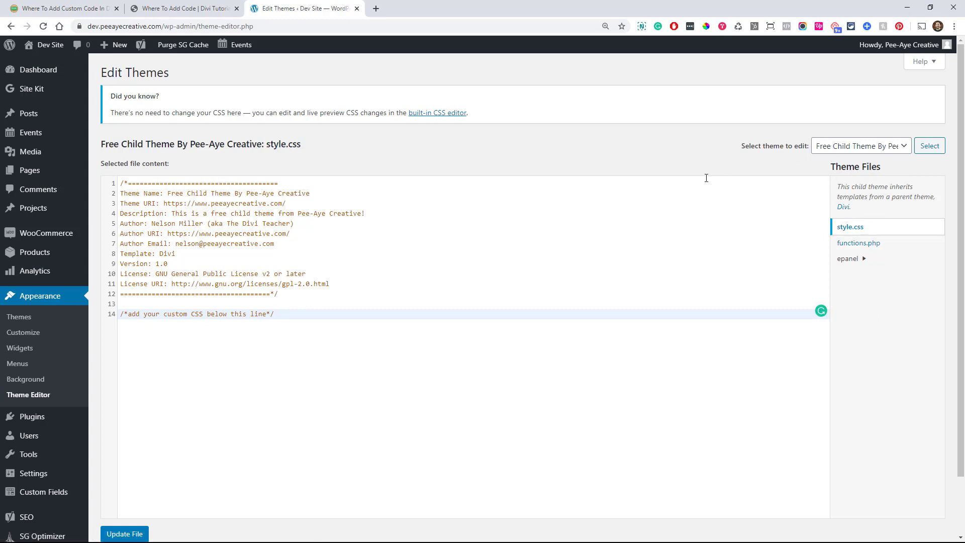
pyautogui.click(857, 243)
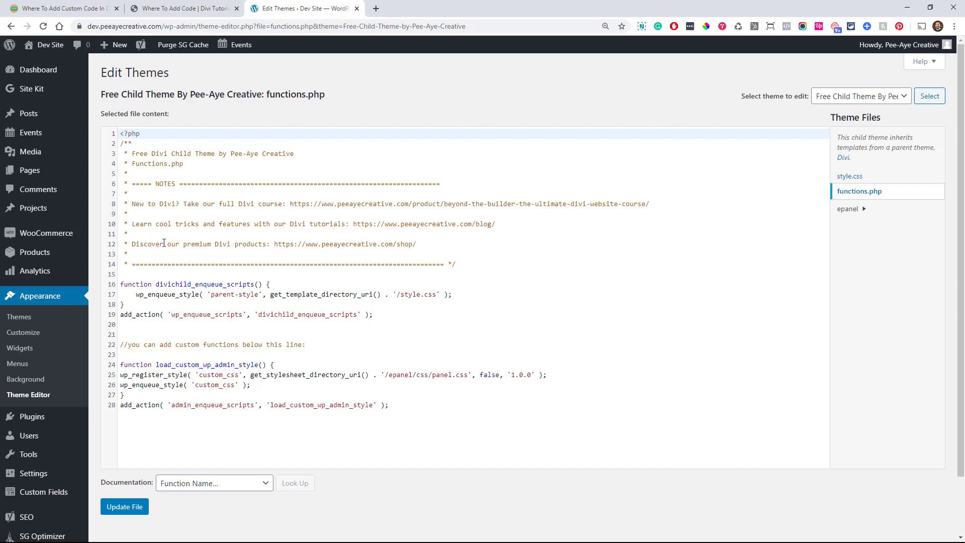
pyautogui.click(61, 8)
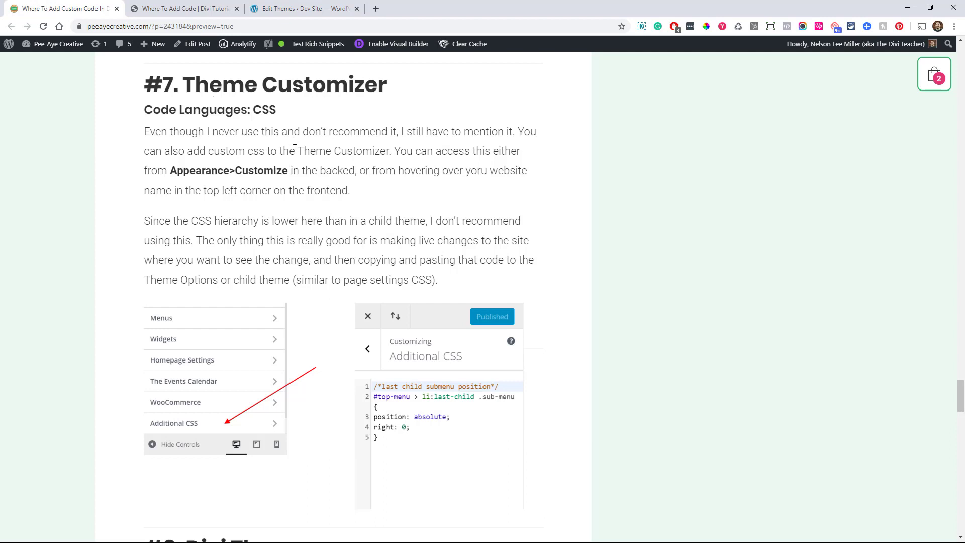
pyautogui.click(271, 15)
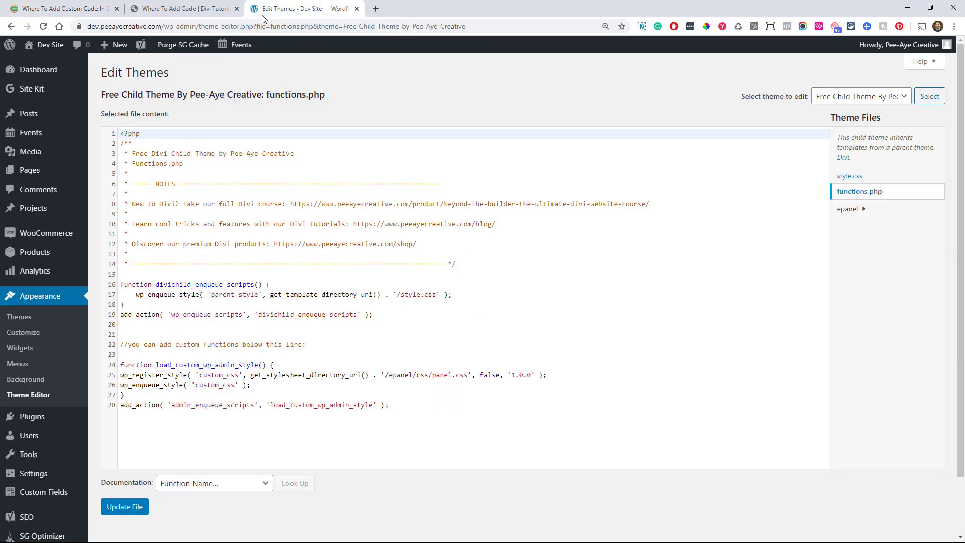
pyautogui.moveTo(39, 265)
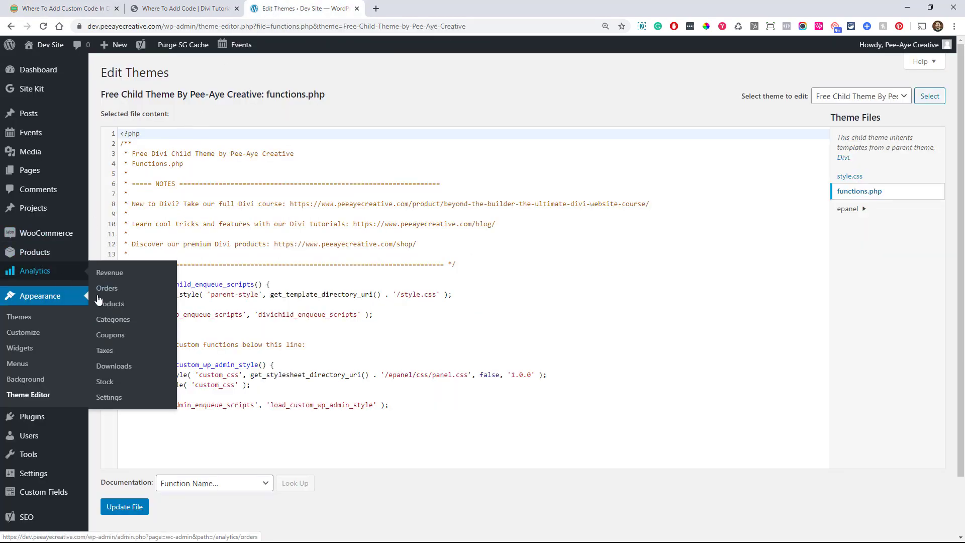
pyautogui.moveTo(24, 512)
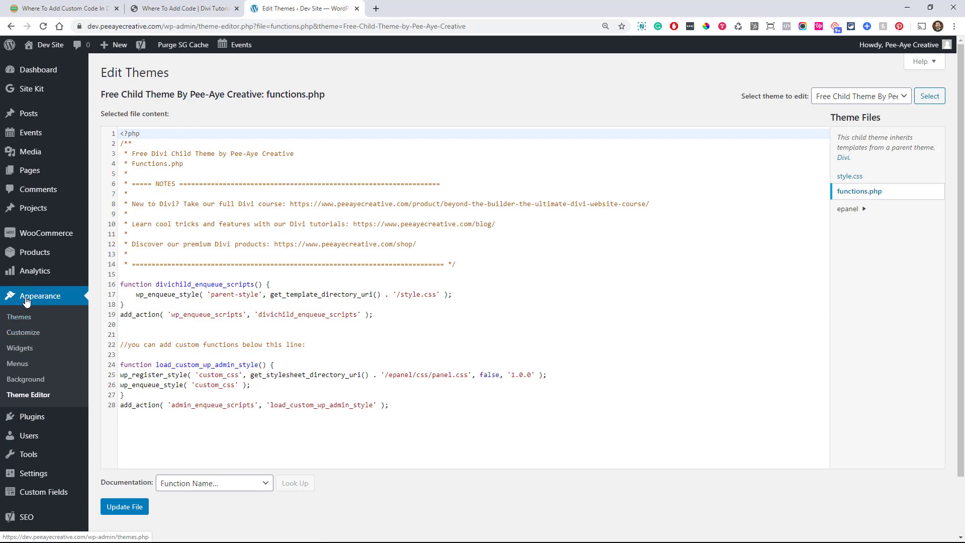
# Launch the site Customizer and bring its loaded tab to the front
pyautogui.click(22, 333)
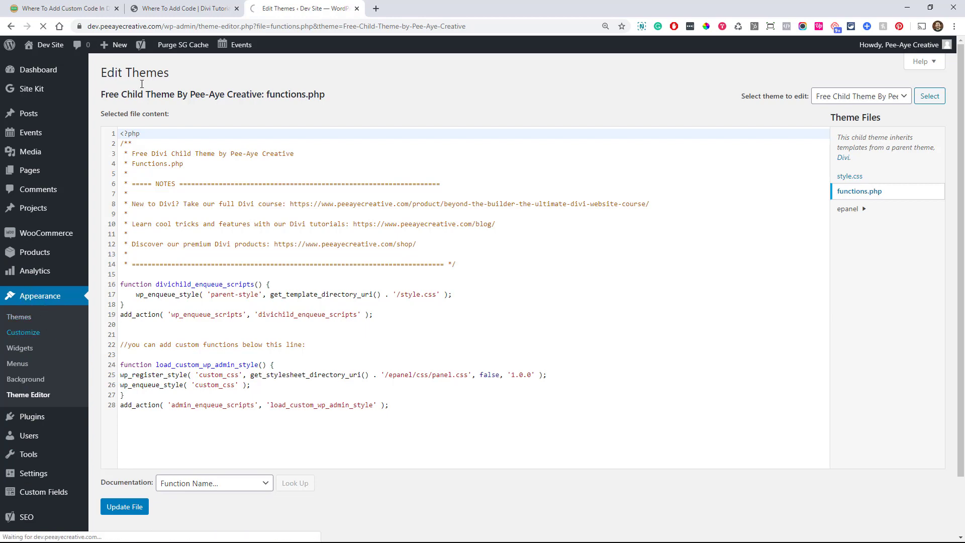
pyautogui.click(177, 10)
pyautogui.moveTo(94, 54)
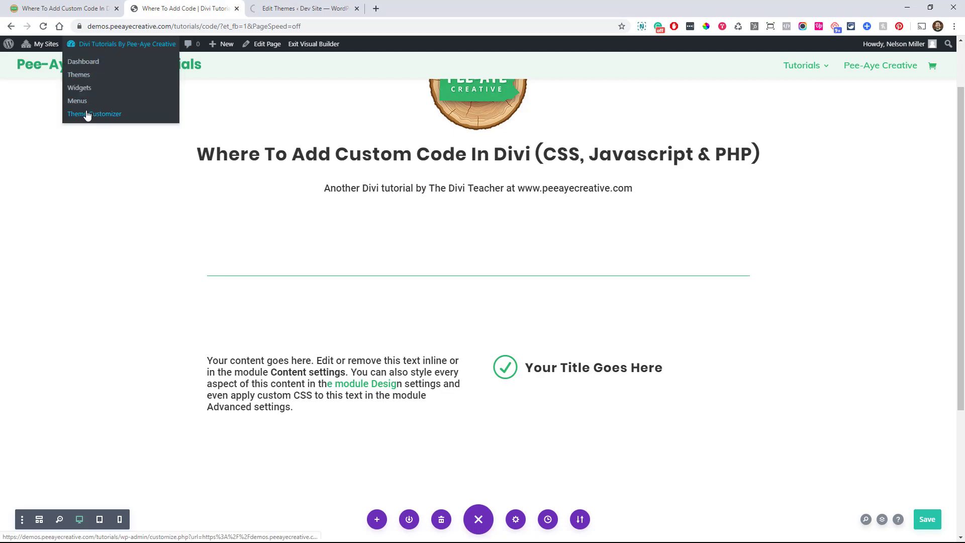
pyautogui.hotkey('ctrl', 'Tab')
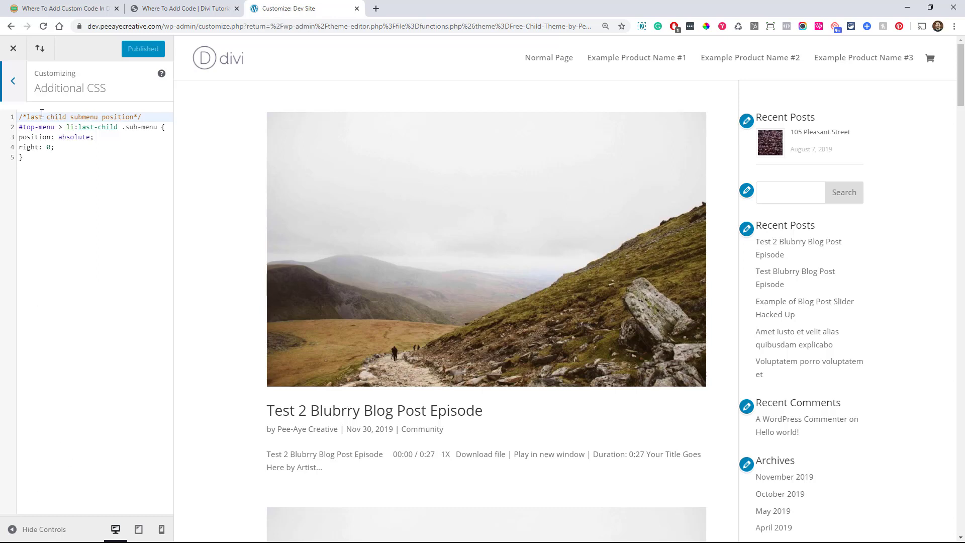
# Highlight the five-line submenu CSS in Additional CSS, then return to the article's #7 section
pyautogui.moveTo(32, 160); pyautogui.dragTo(17, 117)
pyautogui.click(50, 170)
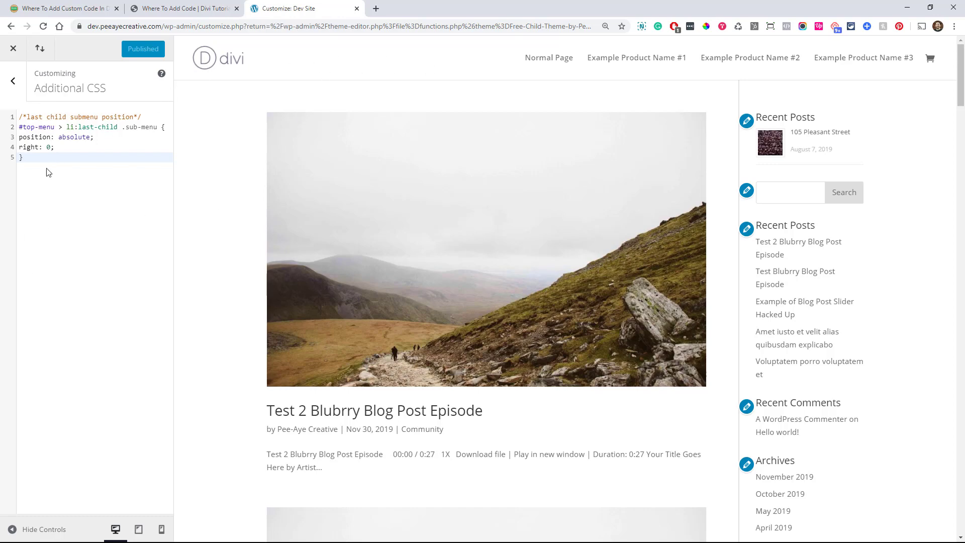
pyautogui.click(83, 10)
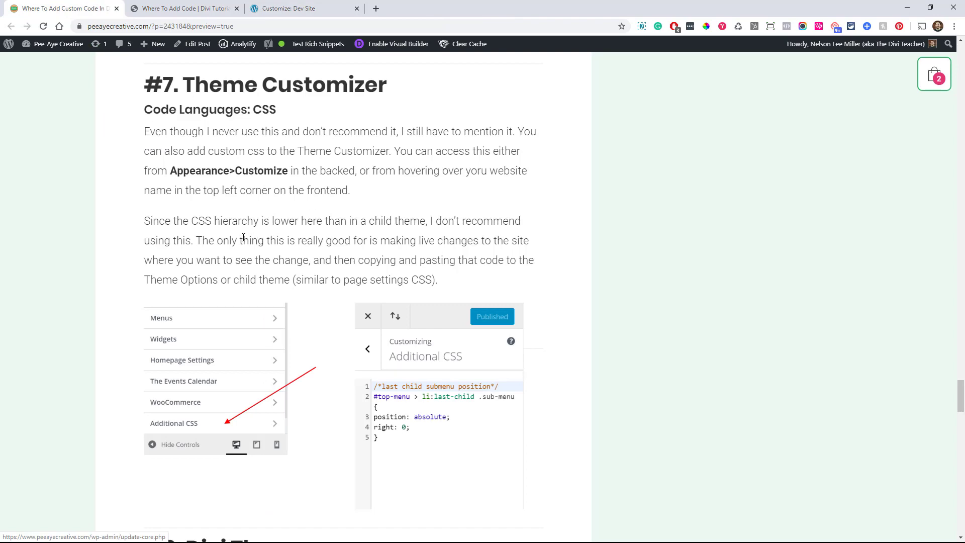
# Scroll the article to the #8. Divi Theme section and its Theme Editor screenshot
pyautogui.scroll(-8, 245, 238)
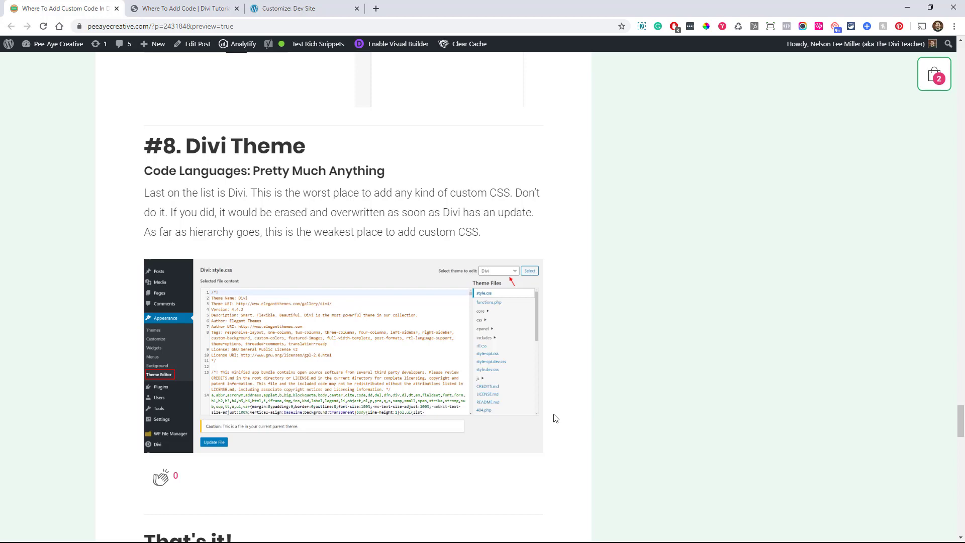
pyautogui.scroll(2, 436, 284)
pyautogui.scroll(1, 452, 282)
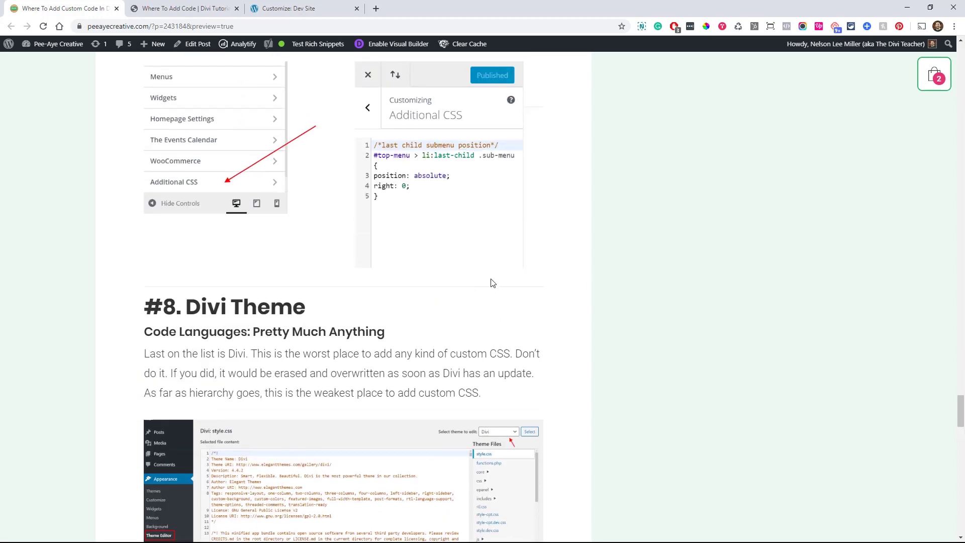
pyautogui.scroll(1, 510, 296)
pyautogui.scroll(1, 508, 297)
pyautogui.scroll(-3, 508, 298)
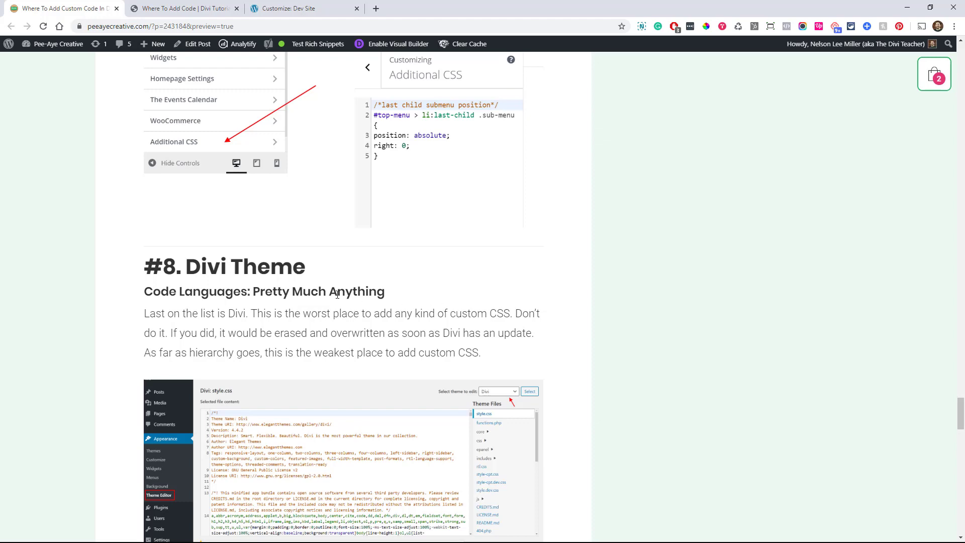
pyautogui.scroll(-2, 252, 282)
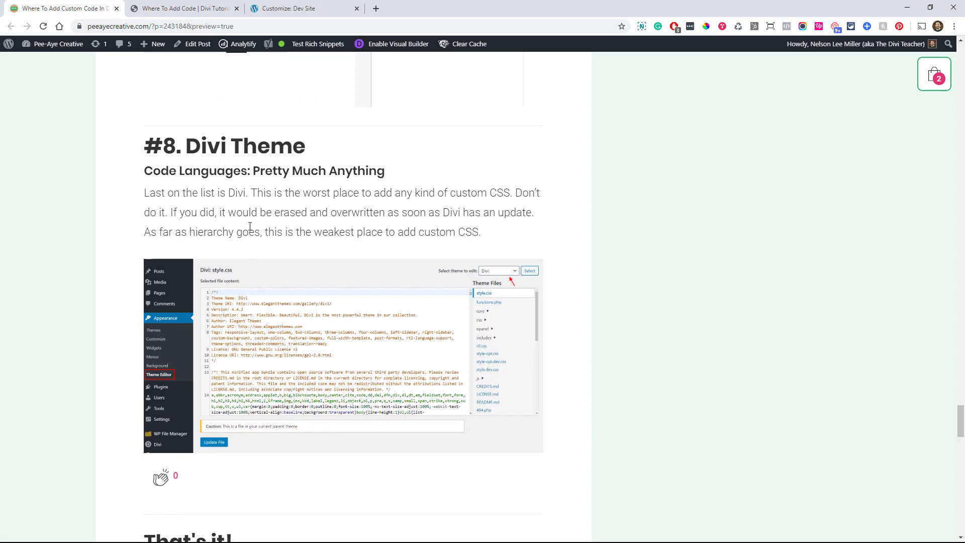
# Load the Divi parent theme in Theme Editor, expand its css folder, then return to the article
pyautogui.click(287, 10)
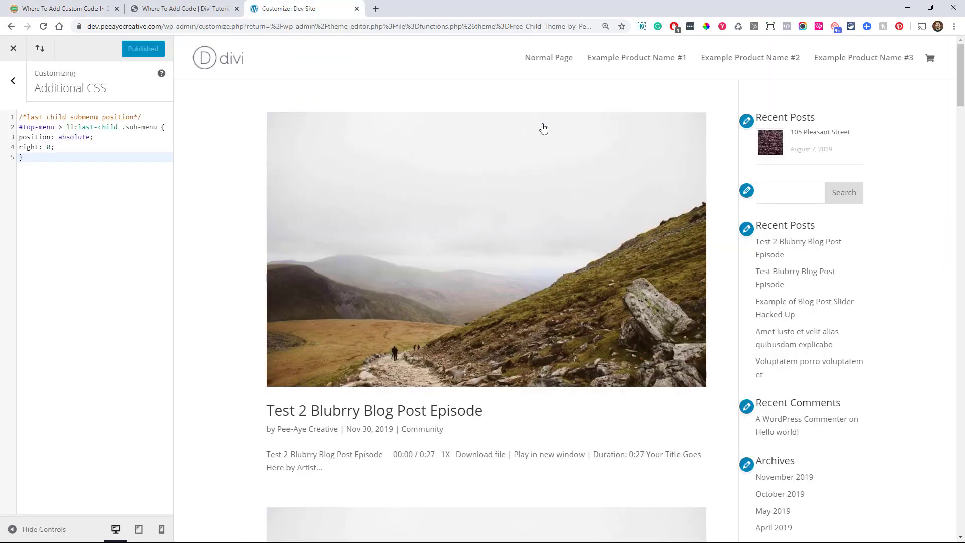
pyautogui.click(13, 49)
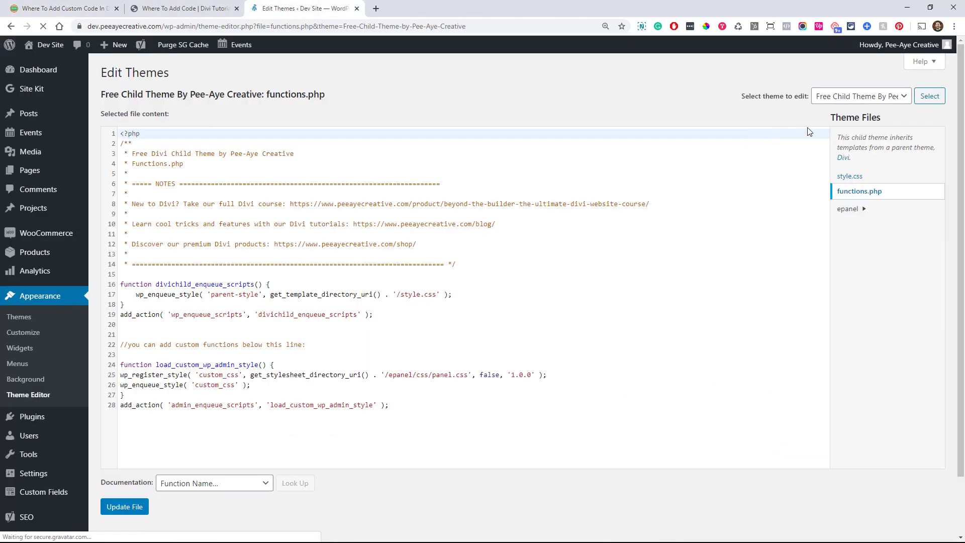
pyautogui.click(846, 98)
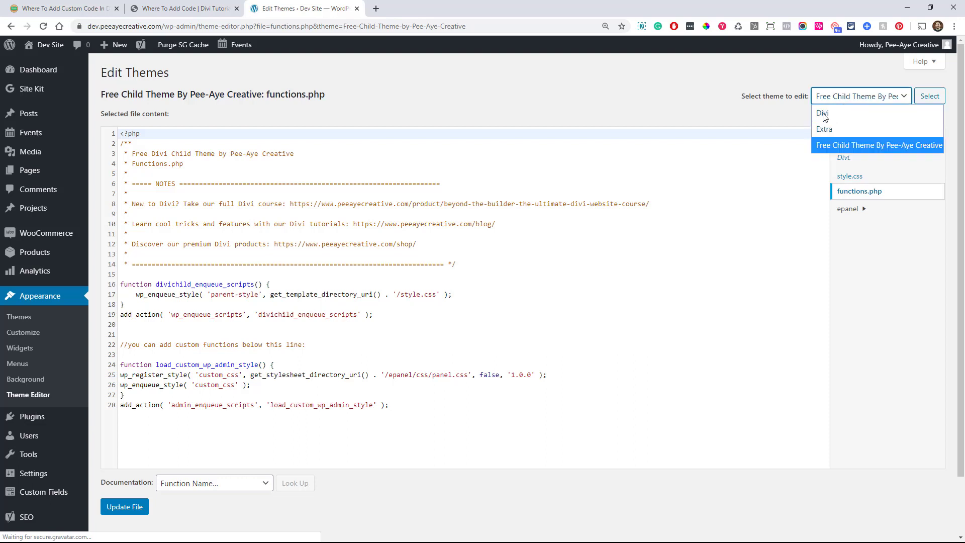
pyautogui.click(839, 113)
pyautogui.click(930, 96)
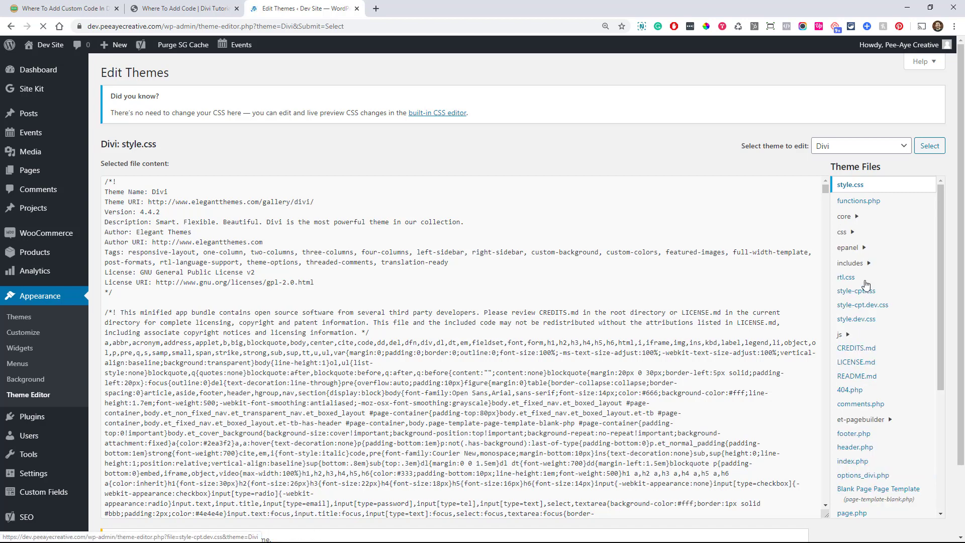
pyautogui.click(842, 234)
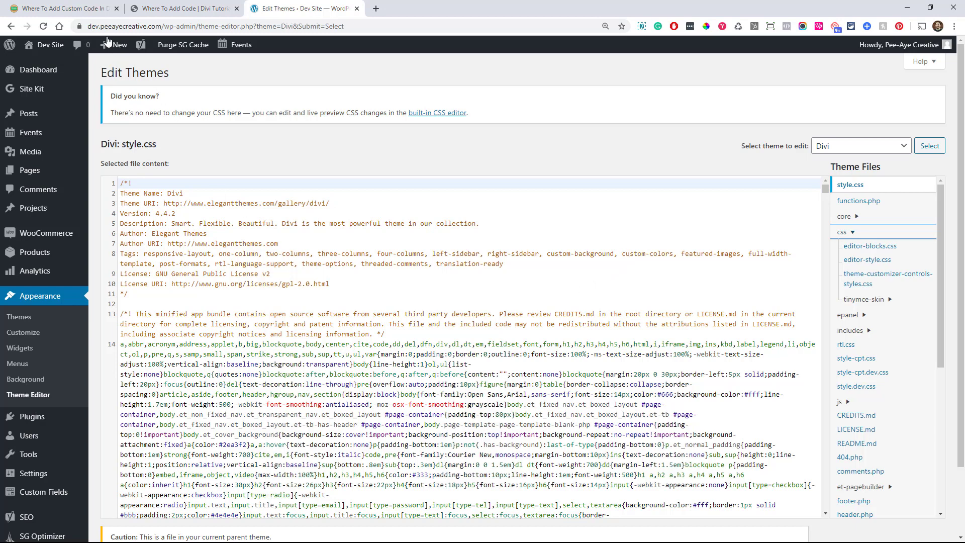
pyautogui.click(51, 8)
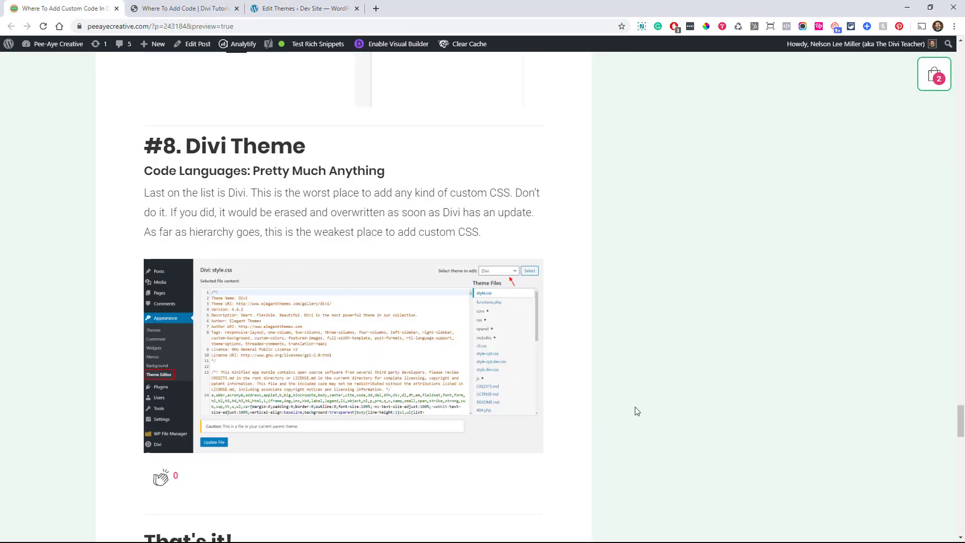
# Scroll back up through the article's sections to #1. Inline Styles below the hierarchy list
pyautogui.scroll(2, 599, 405)
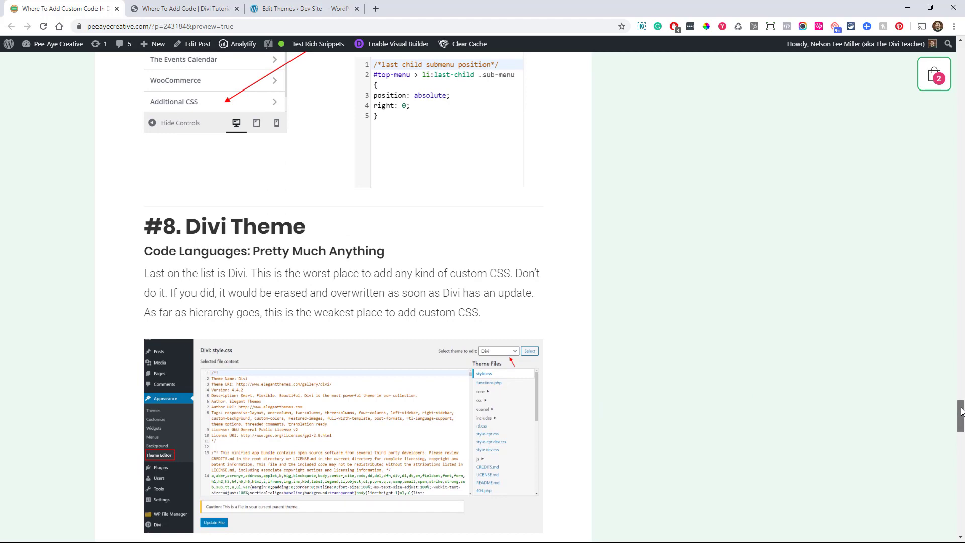
pyautogui.moveTo(961, 412); pyautogui.dragTo(949, 388)
pyautogui.scroll(10, 675, 327)
pyautogui.scroll(10, 676, 329)
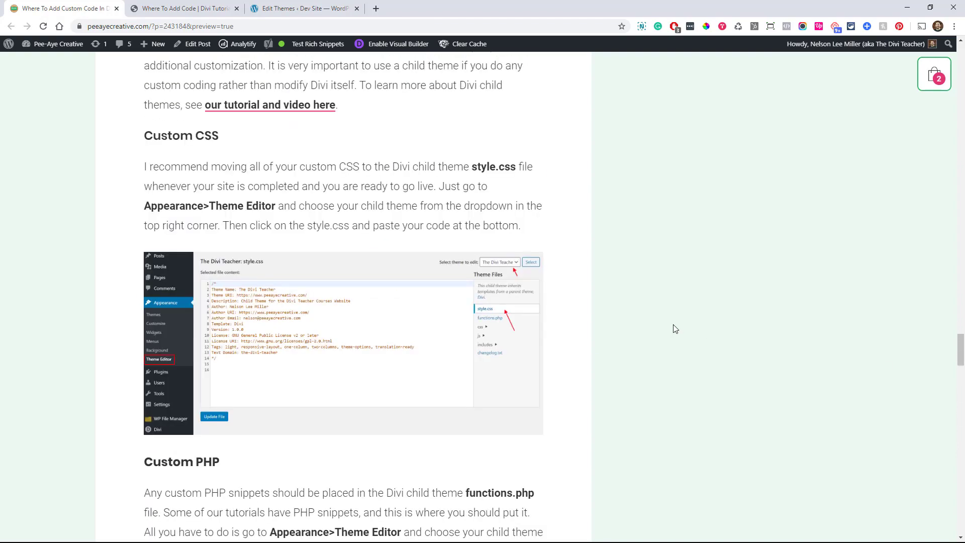
pyautogui.scroll(12, 675, 328)
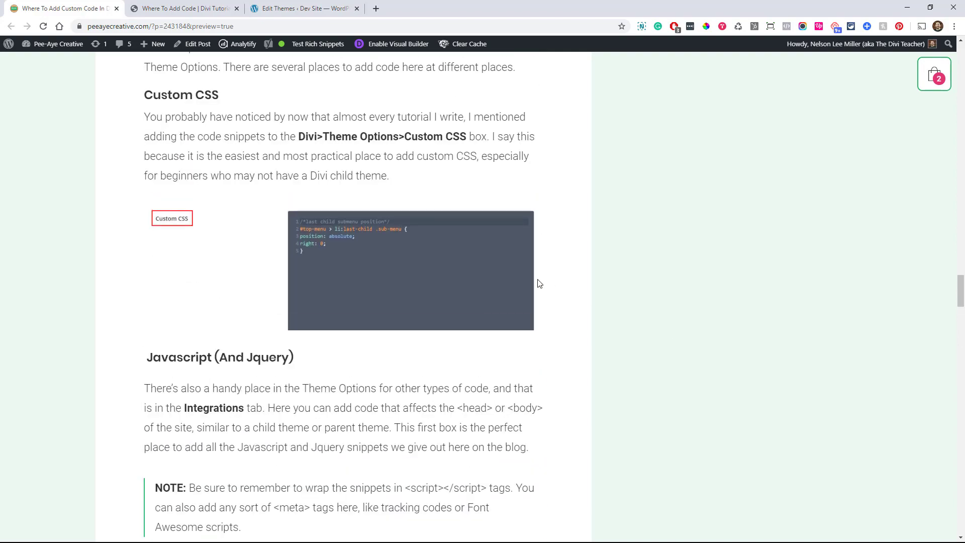
pyautogui.scroll(4, 538, 280)
pyautogui.scroll(11, 311, 383)
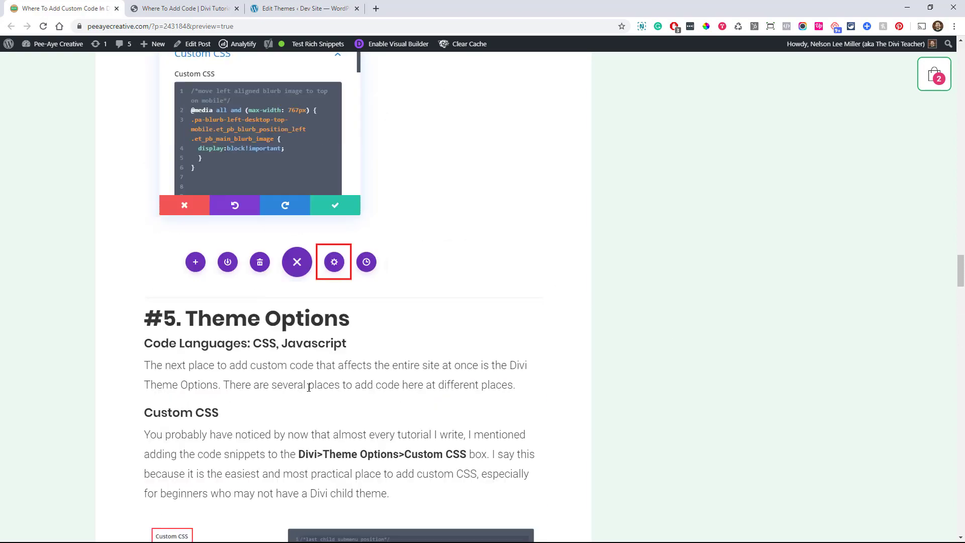
pyautogui.scroll(1, 387, 381)
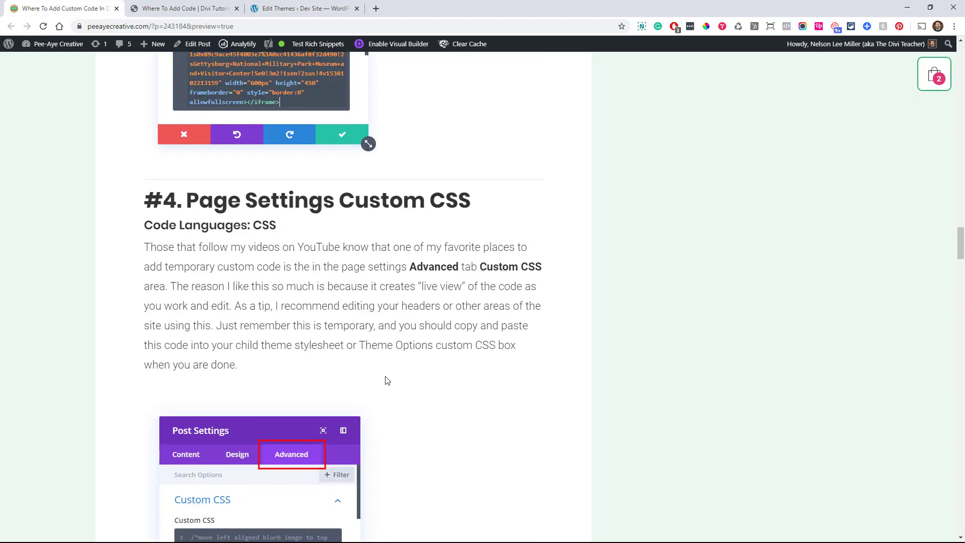
pyautogui.scroll(5, 375, 346)
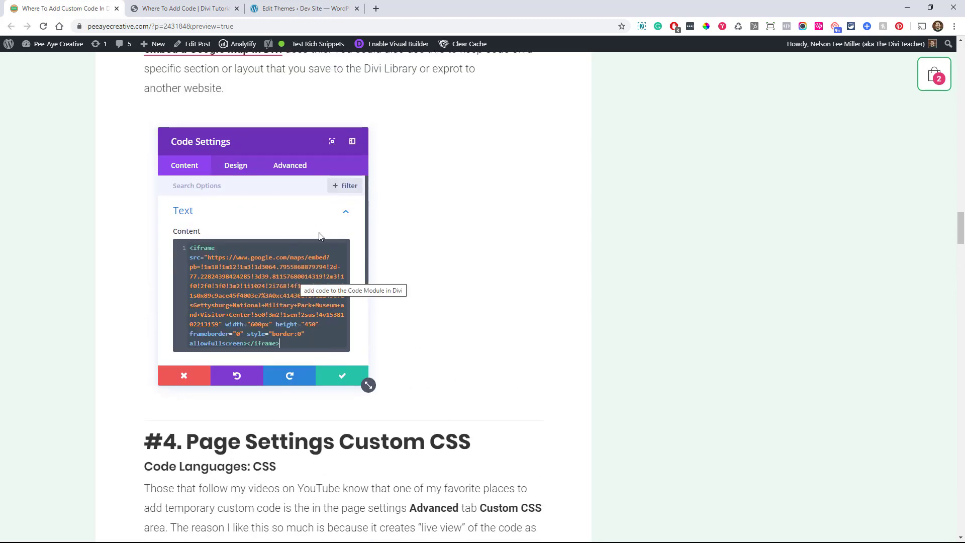
pyautogui.scroll(6, 400, 304)
pyautogui.scroll(3, 406, 308)
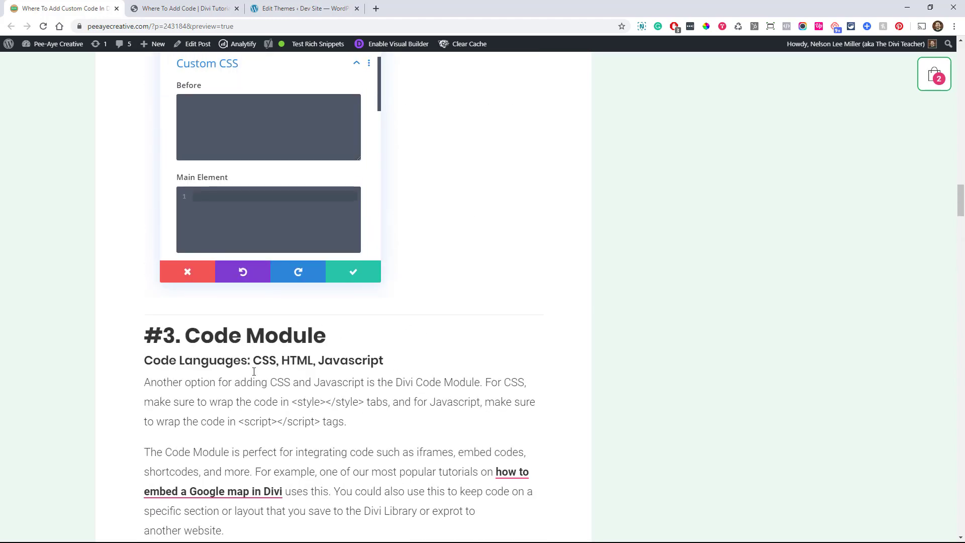
pyautogui.scroll(2, 420, 377)
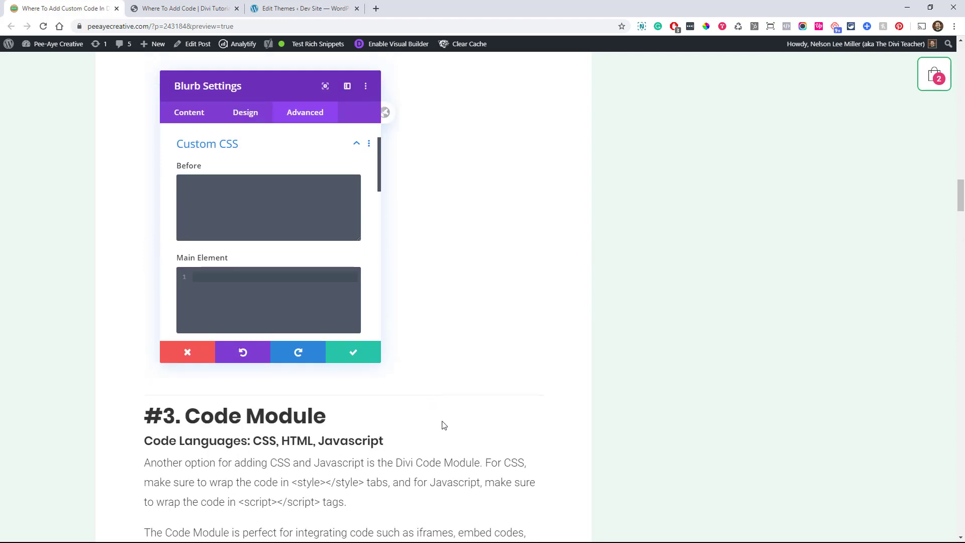
pyautogui.scroll(2, 441, 424)
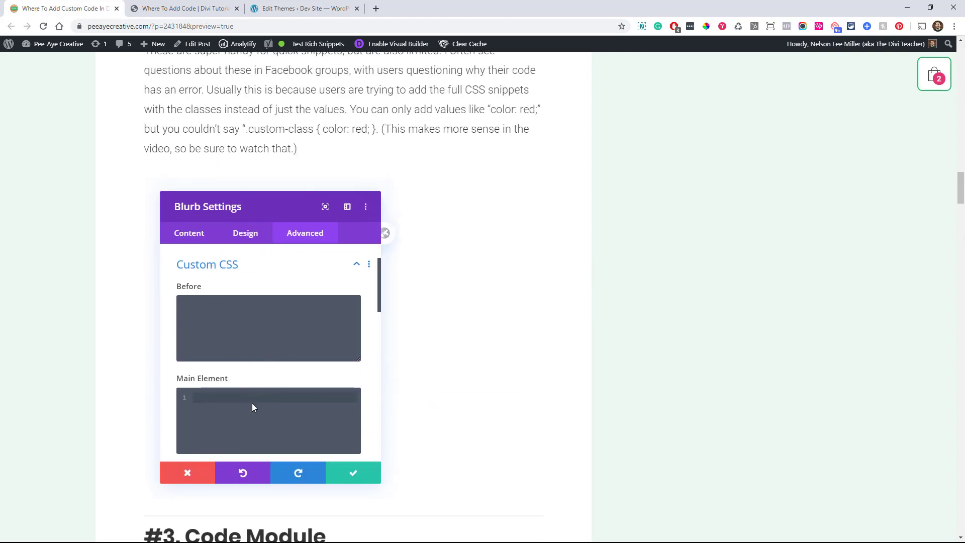
pyautogui.scroll(5, 370, 356)
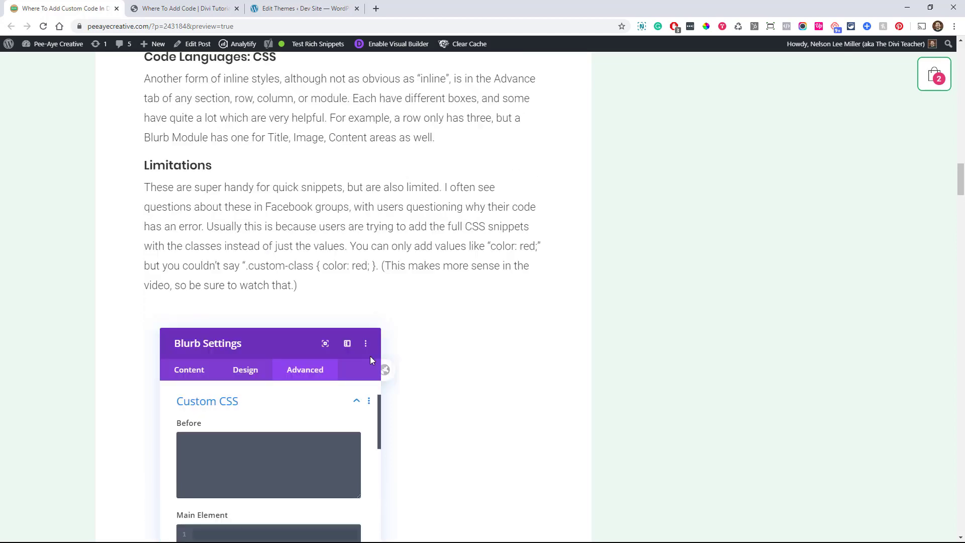
pyautogui.scroll(7, 370, 355)
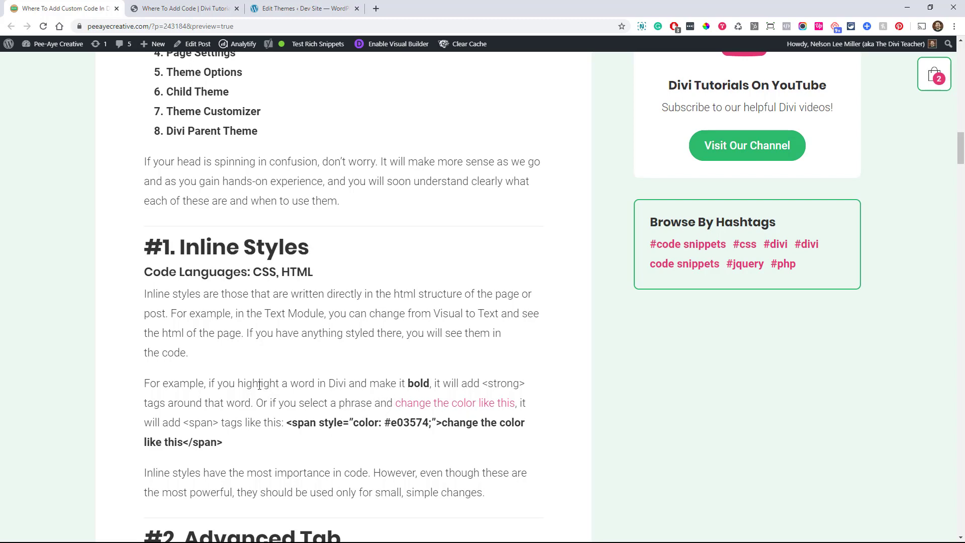
# Bring the CSS Hierachy (Specificity) In Divi heading and its explanation into view
pyautogui.scroll(4, 215, 257)
pyautogui.scroll(11, 214, 257)
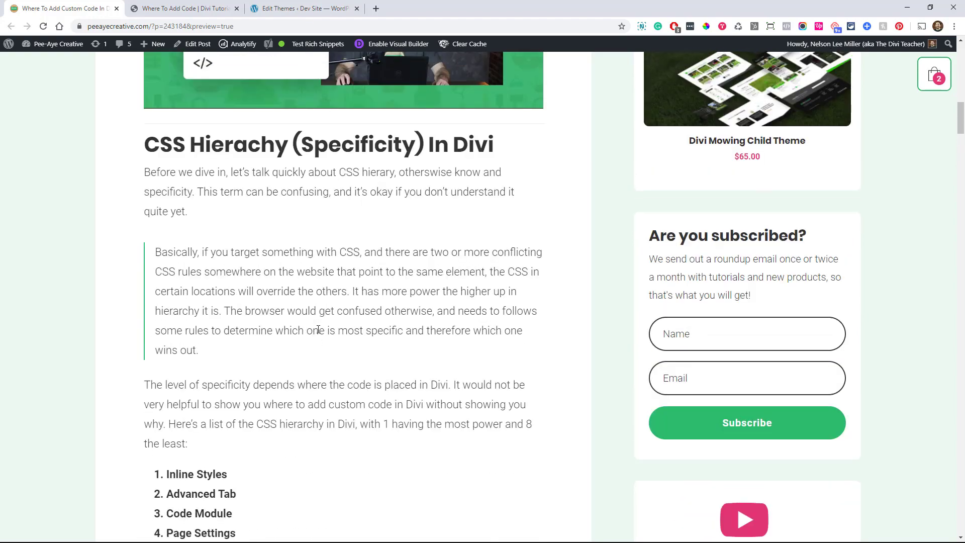
pyautogui.scroll(-7, 317, 328)
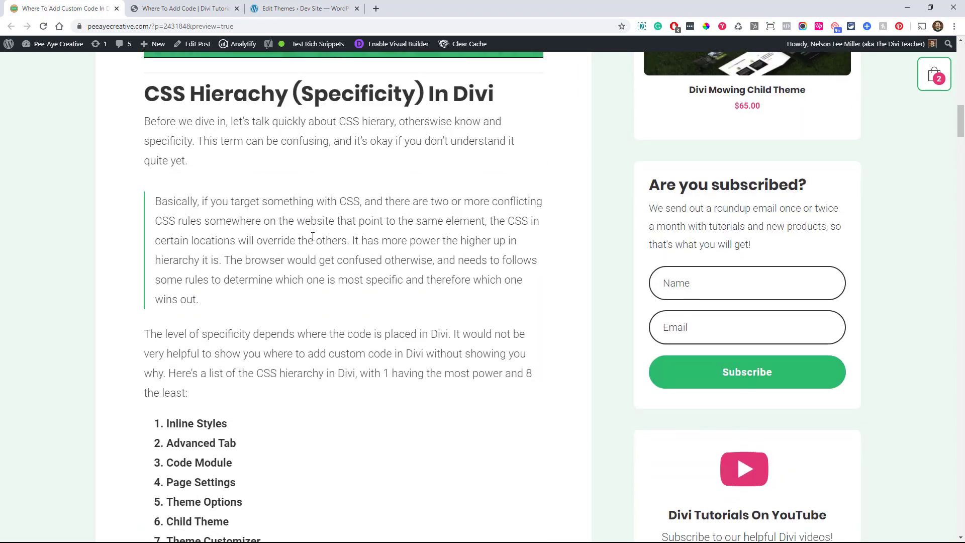